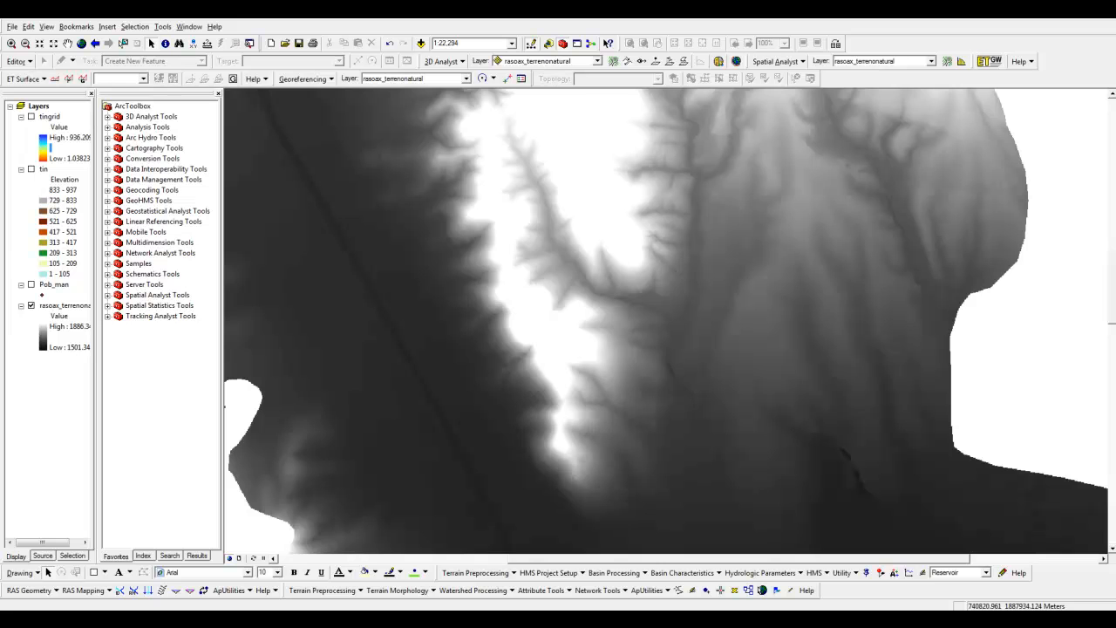
# Change the color ramp of the rasoax_terrenonatural layer to the blue-yellow-red ramp
pyautogui.doubleClick(46, 349)
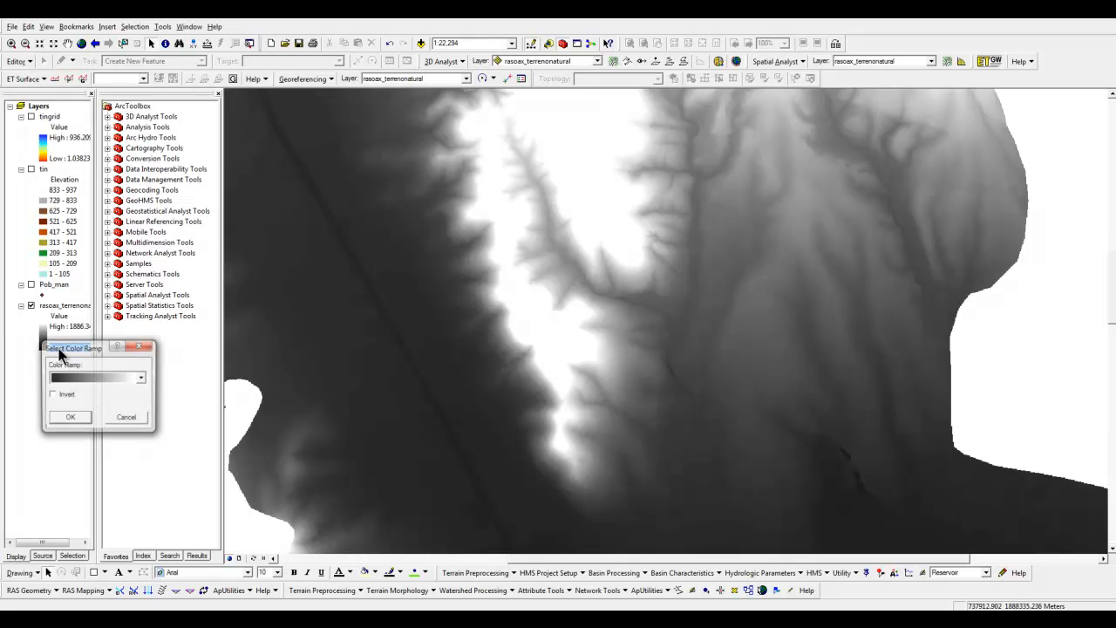
pyautogui.click(74, 375)
pyautogui.click(77, 399)
pyautogui.click(71, 420)
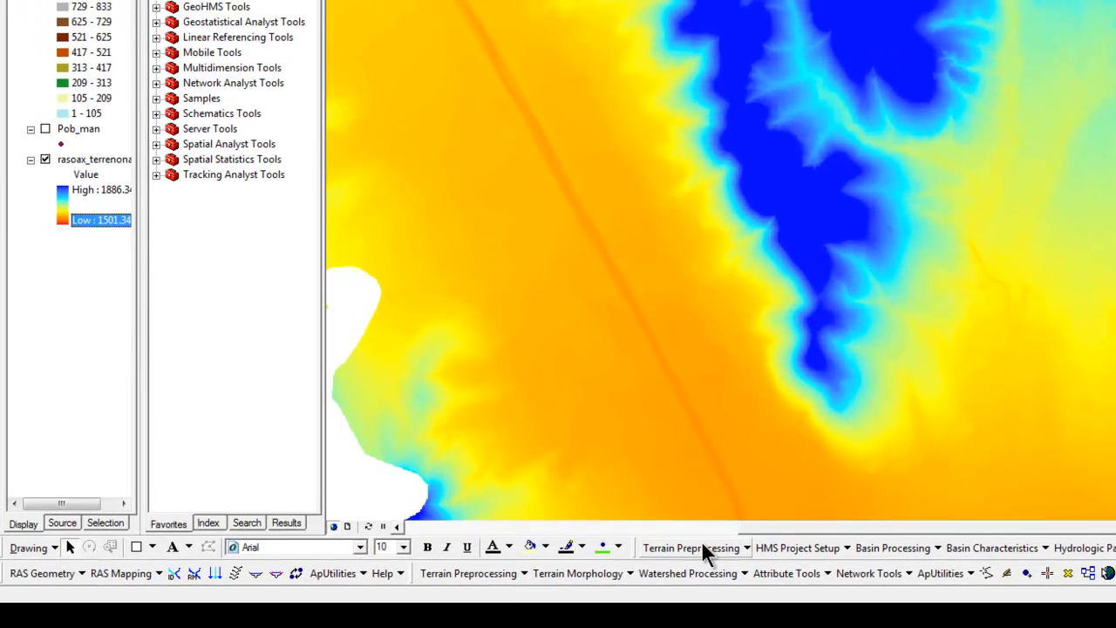
# Start the Fill Sinks terrain preprocessing tool with rasoax_terrenonatural as the input DEM
pyautogui.click(703, 549)
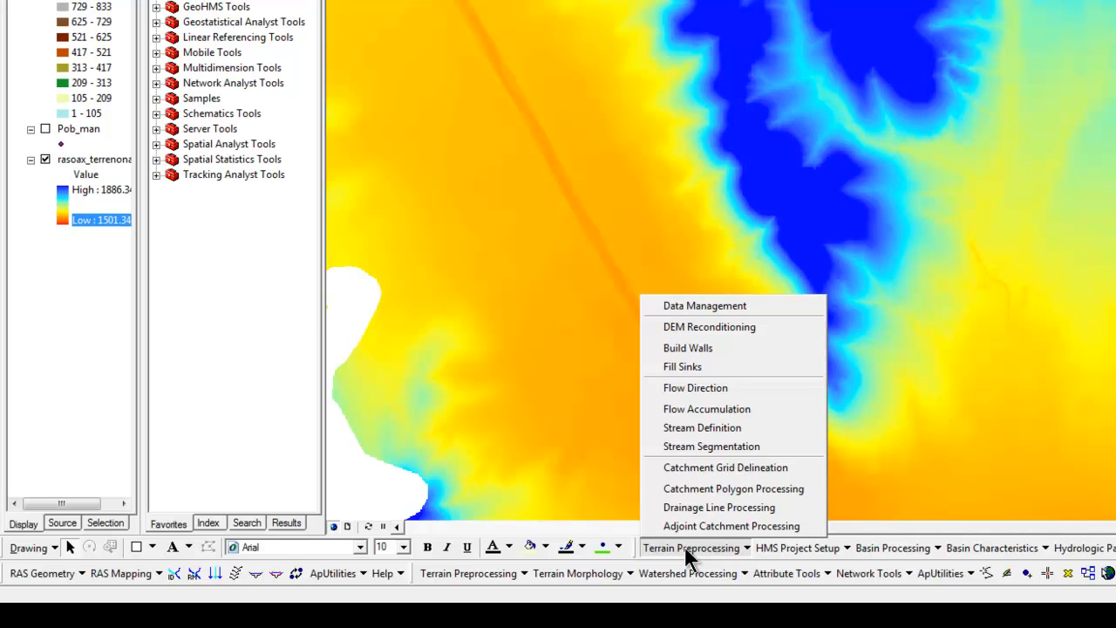
pyautogui.click(709, 364)
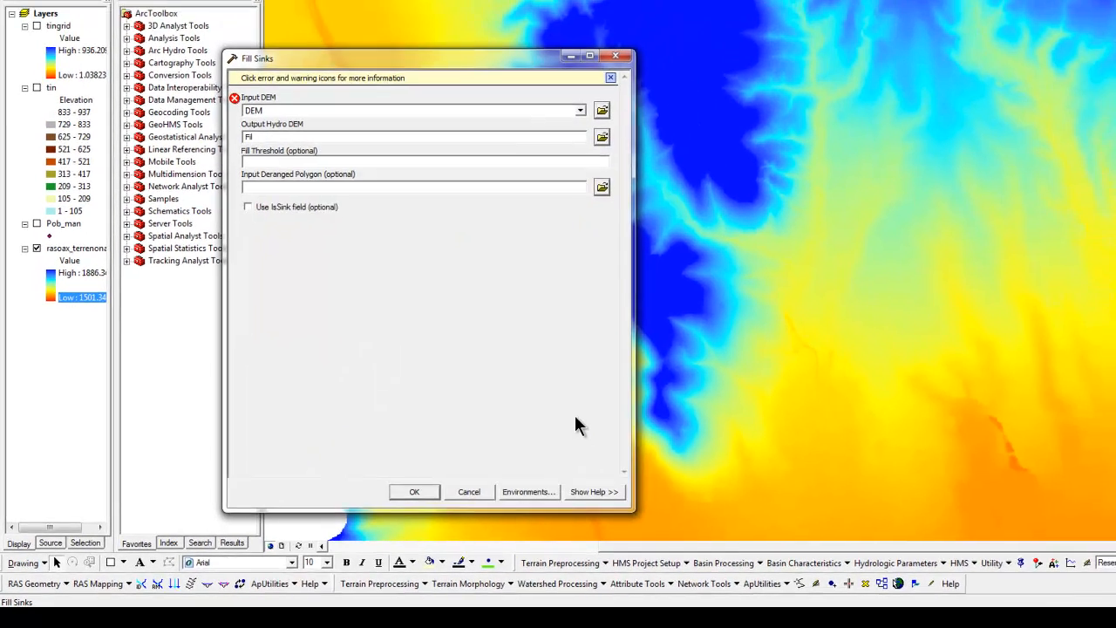
pyautogui.moveTo(443, 68); pyautogui.dragTo(897, 88)
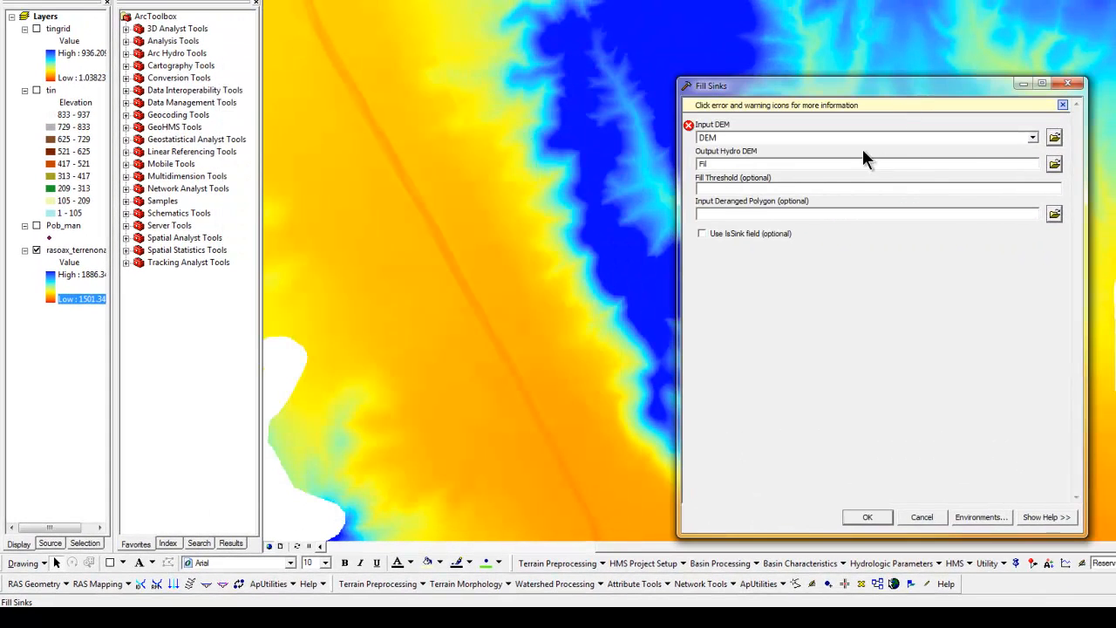
pyautogui.click(1033, 137)
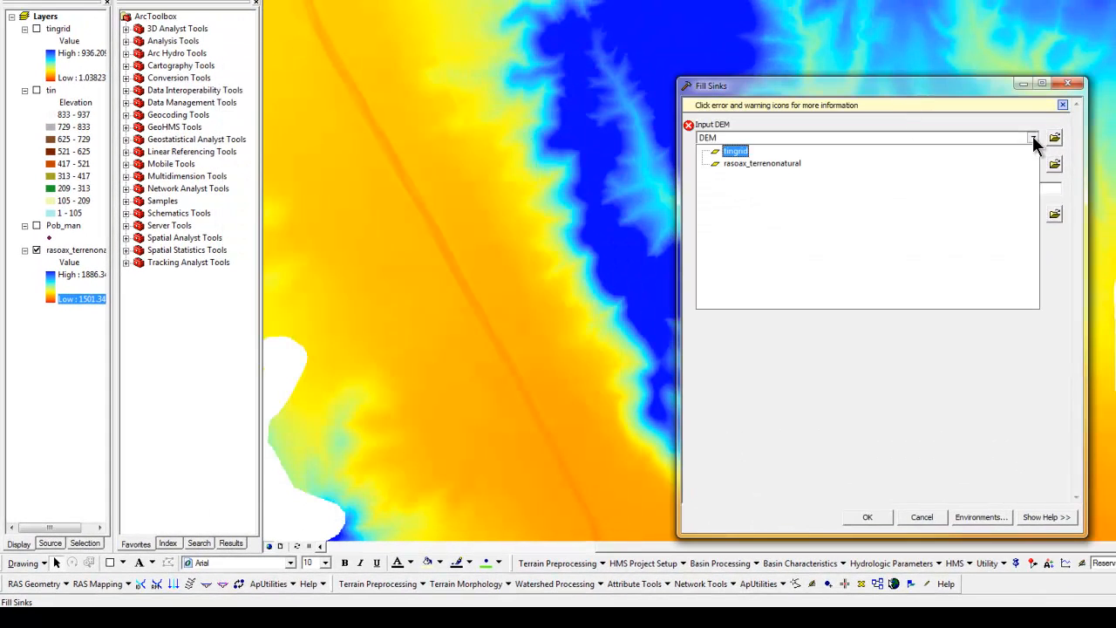
pyautogui.click(757, 164)
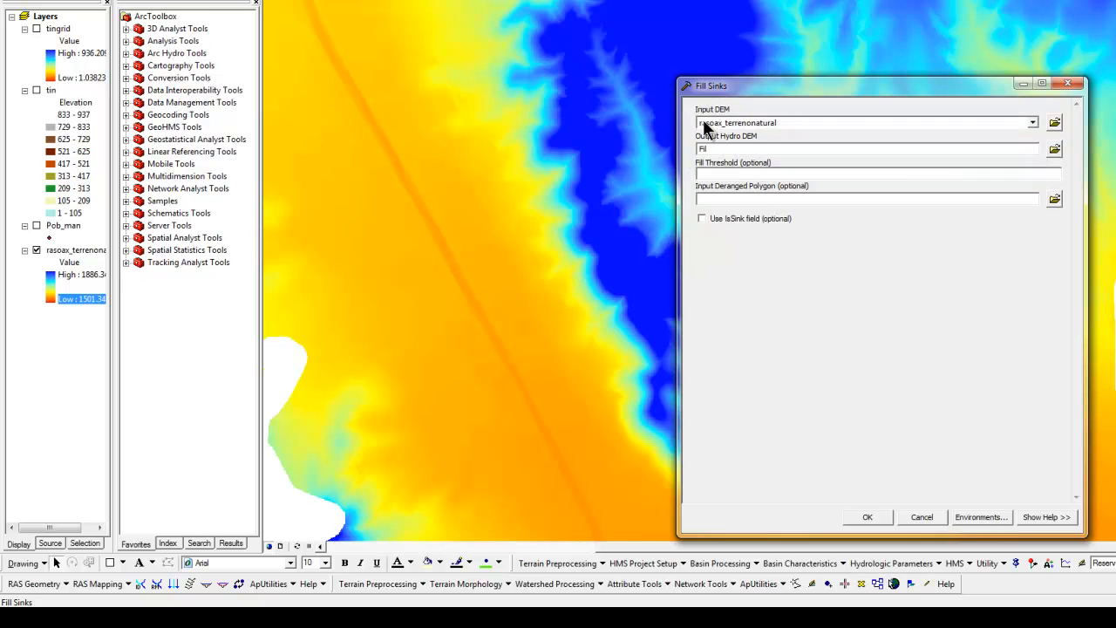
# Create a new folder named ejemplo on the Desktop for the output Hydro DEM
pyautogui.click(1055, 149)
pyautogui.click(866, 225)
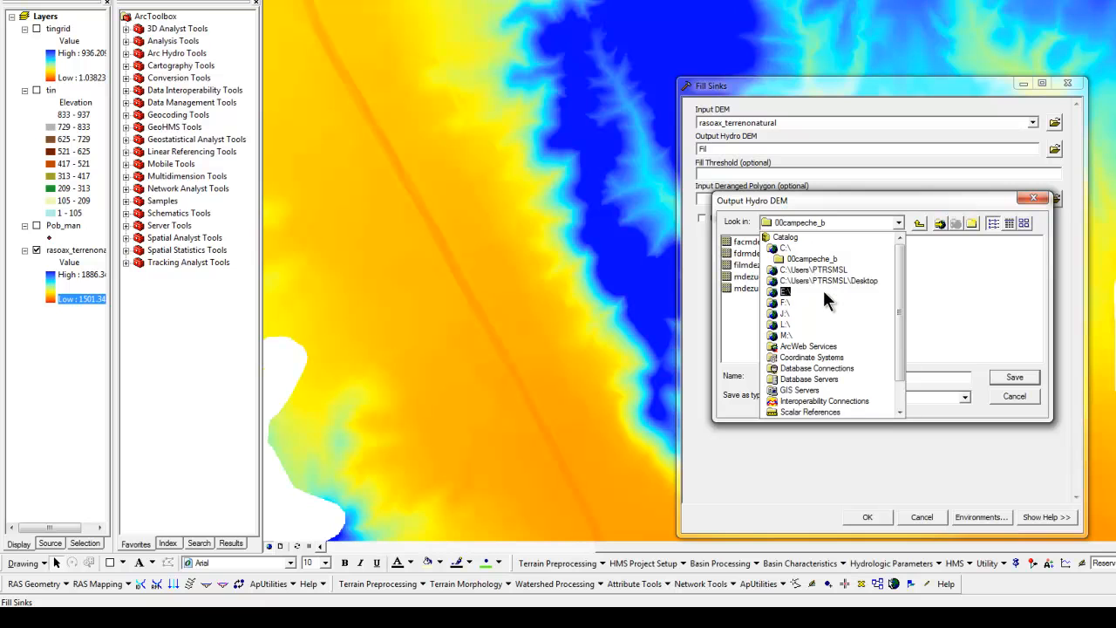
pyautogui.click(830, 280)
pyautogui.click(970, 225)
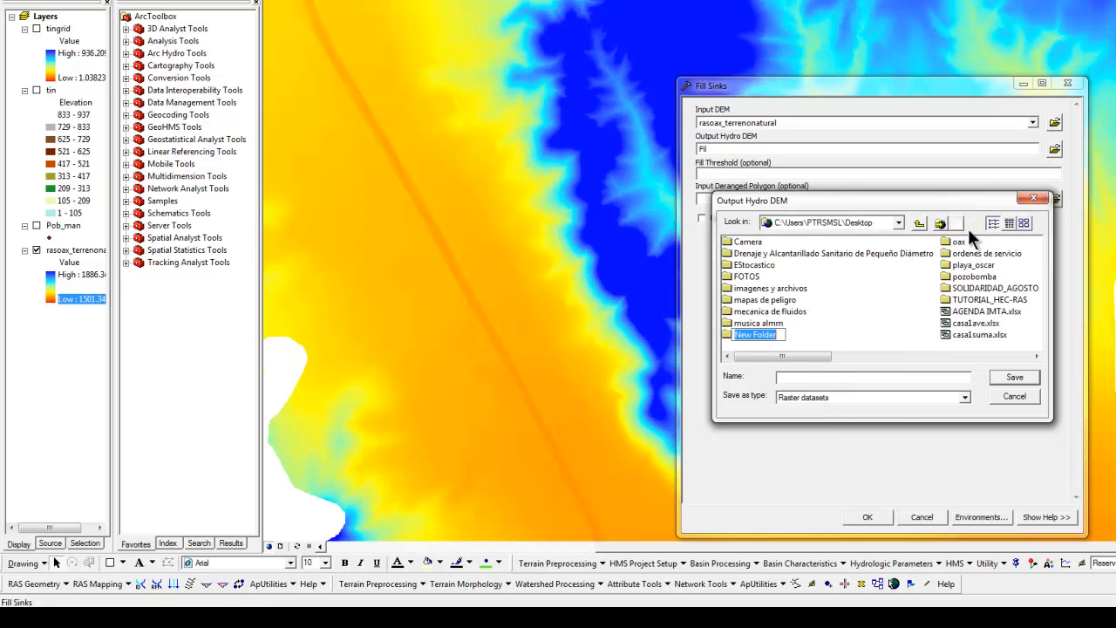
pyautogui.write('ejemplo')
pyautogui.click(781, 344)
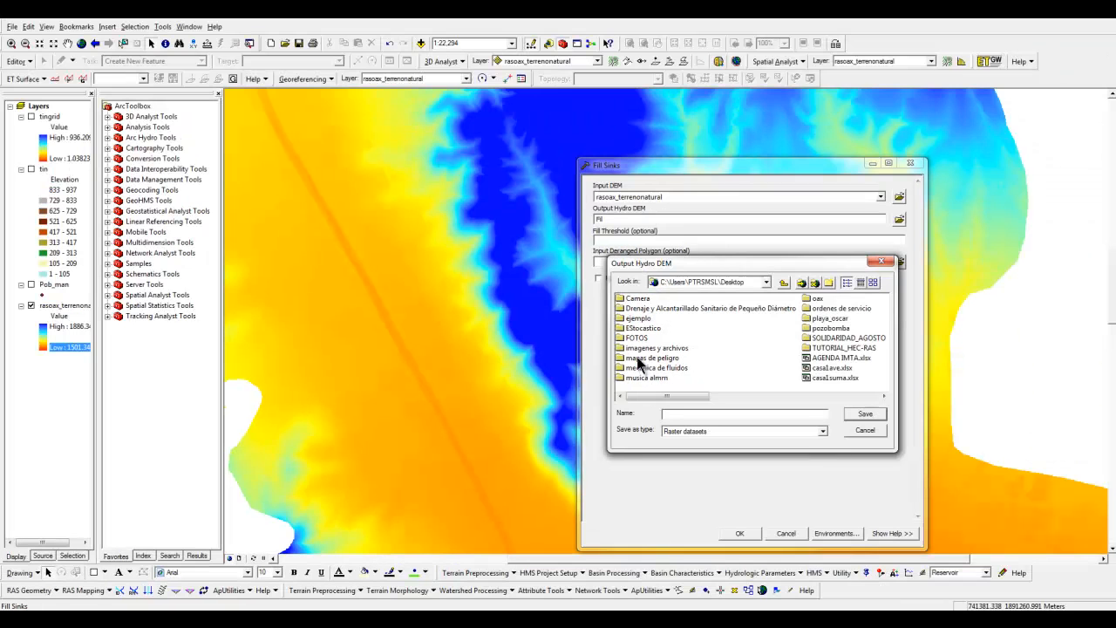
# Name the output Hydro DEM ras_fill in the ejemplo folder and run Fill Sinks with a fill threshold of 10
pyautogui.doubleClick(749, 266)
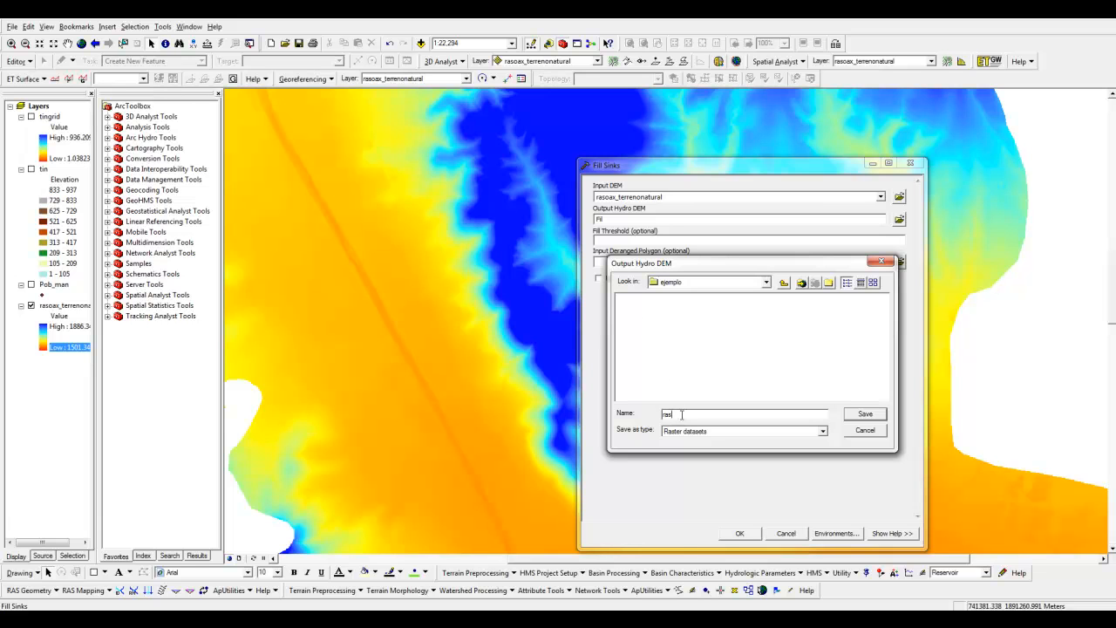
pyautogui.press('BackSpace')
pyautogui.click(868, 415)
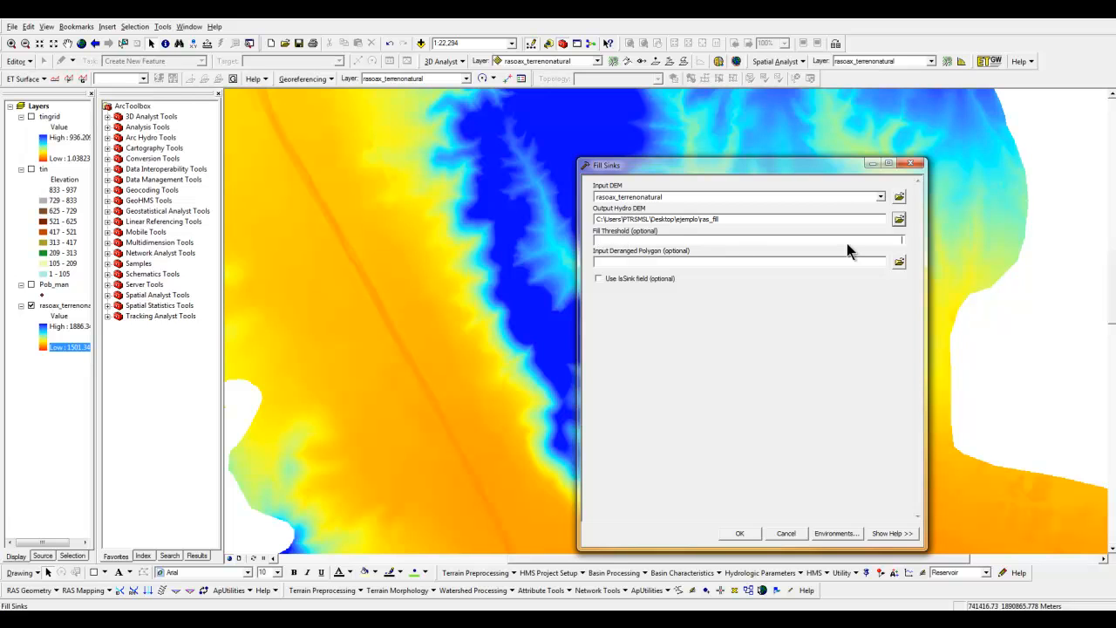
pyautogui.write('10')
pyautogui.click(740, 533)
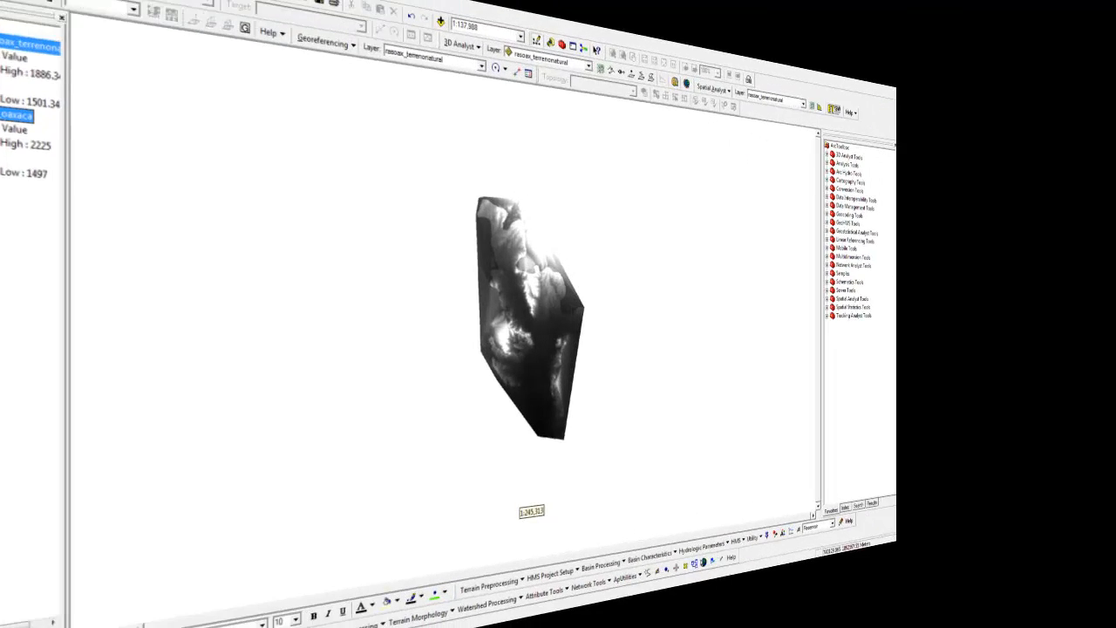
# Hide the rasoax_terrenonatural layer and inspect the filled terrain raster fill_oaxaca
pyautogui.scroll(-4, 506, 243)
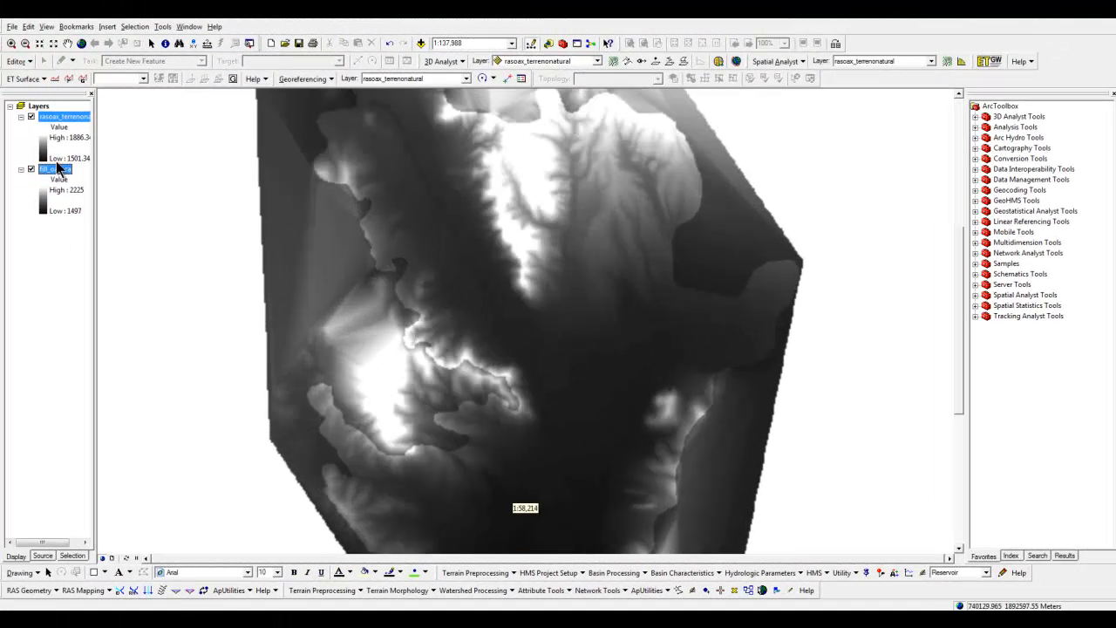
pyautogui.click(30, 117)
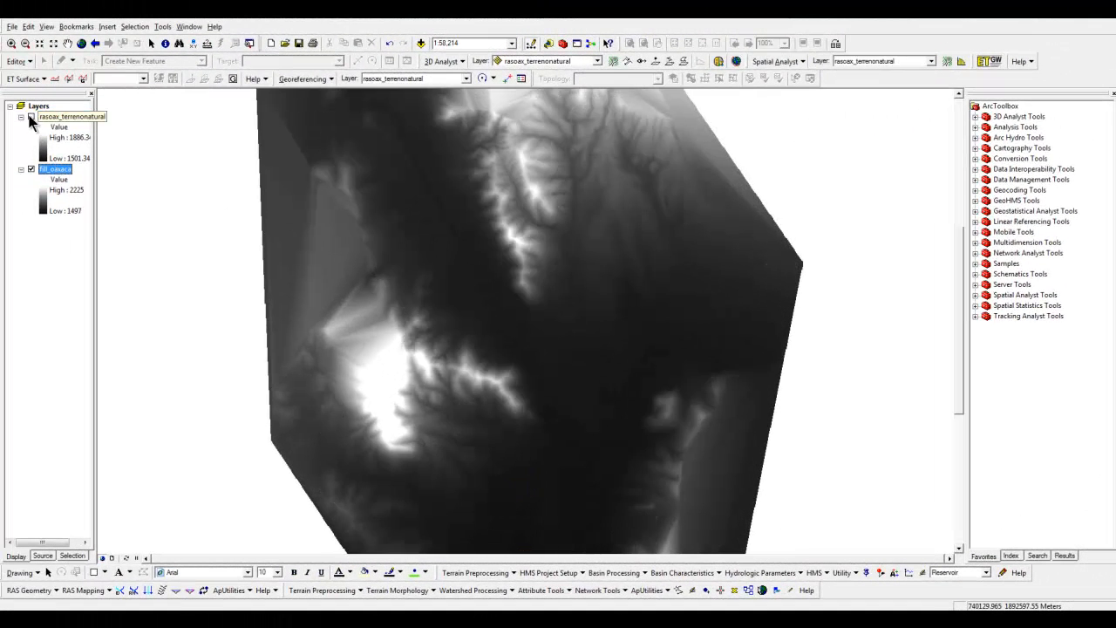
pyautogui.scroll(4, 559, 316)
pyautogui.scroll(-8, 559, 316)
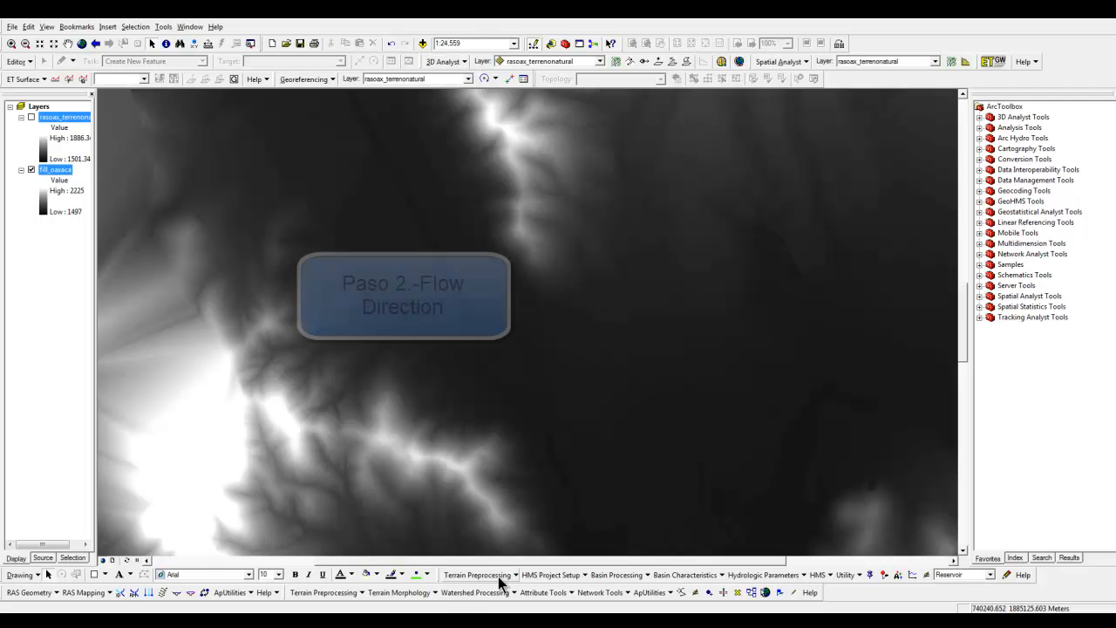
# Change the color ramp of the fill_oaxaca layer to the blue-yellow-red ramp
pyautogui.click(73, 213)
pyautogui.click(129, 235)
pyautogui.click(117, 258)
pyautogui.click(73, 273)
pyautogui.scroll(2, 643, 360)
pyautogui.scroll(-2, 643, 360)
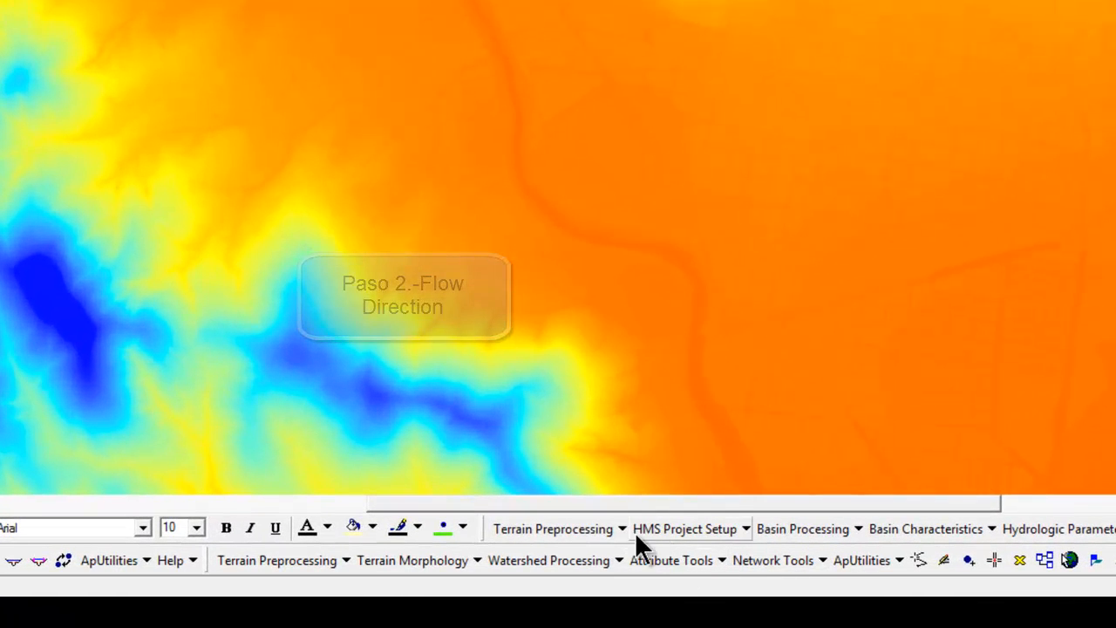
# Start the Flow Direction tool with fill_oaxaca as the input Hydro DEM
pyautogui.click(589, 540)
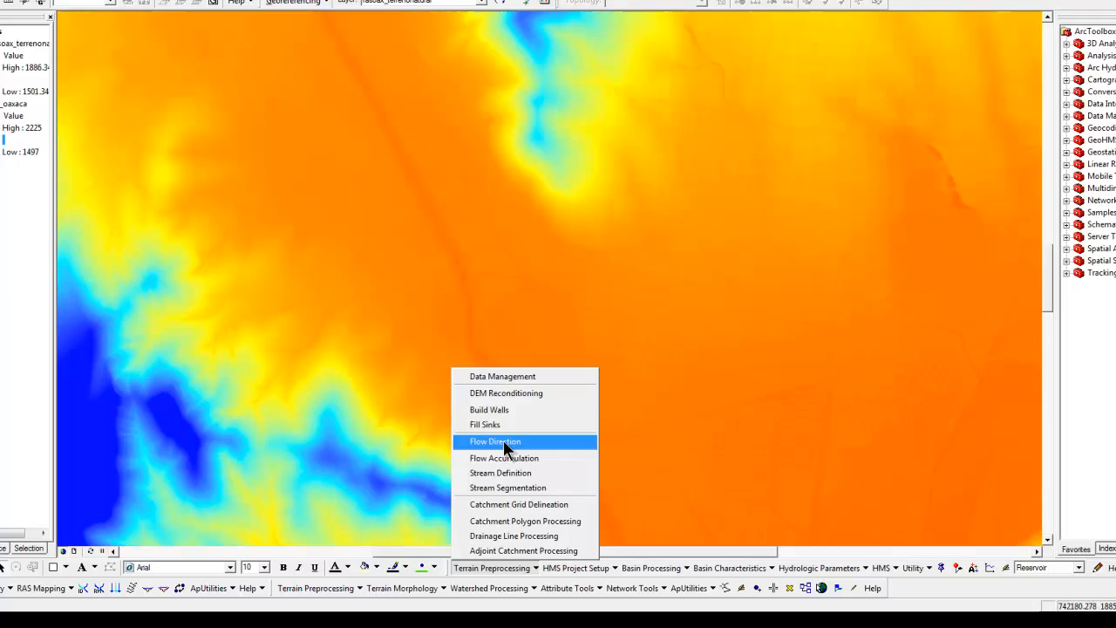
pyautogui.click(565, 337)
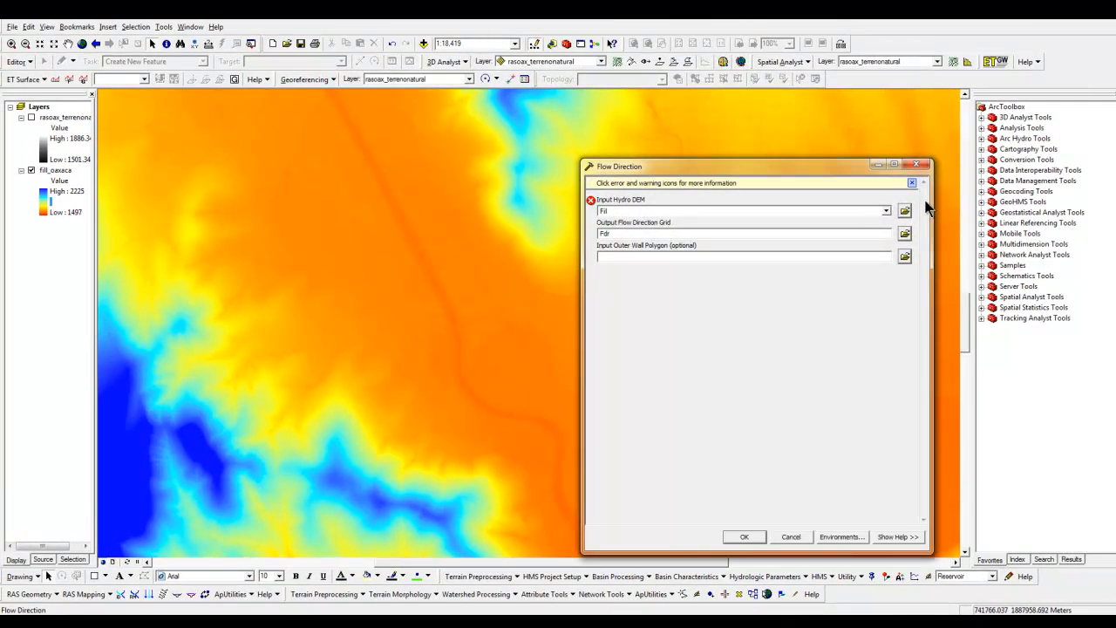
pyautogui.click(886, 211)
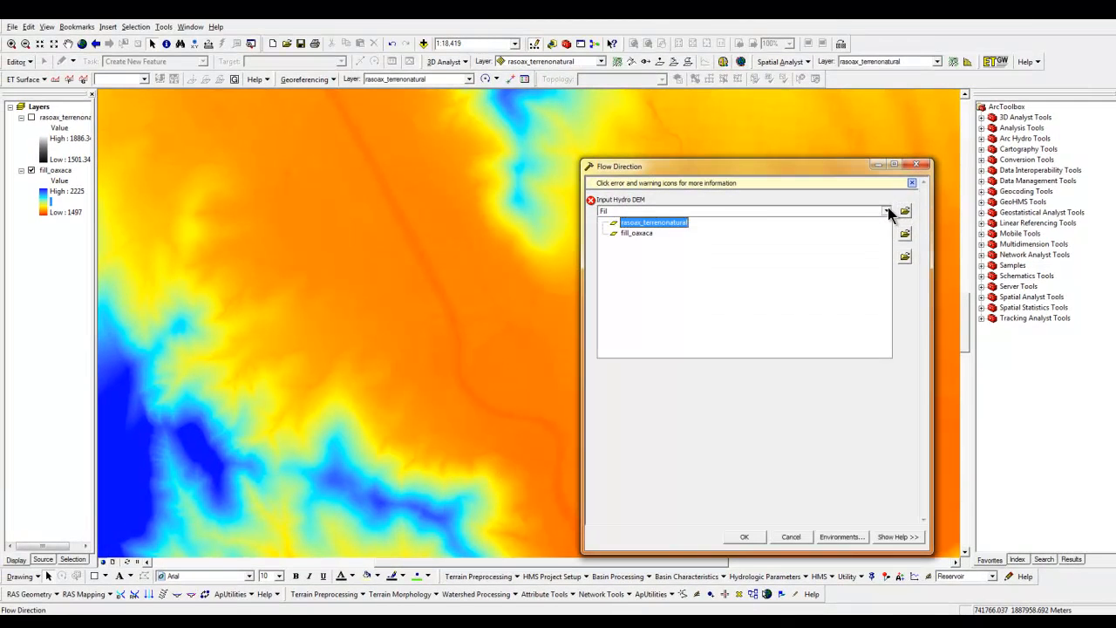
pyautogui.click(637, 233)
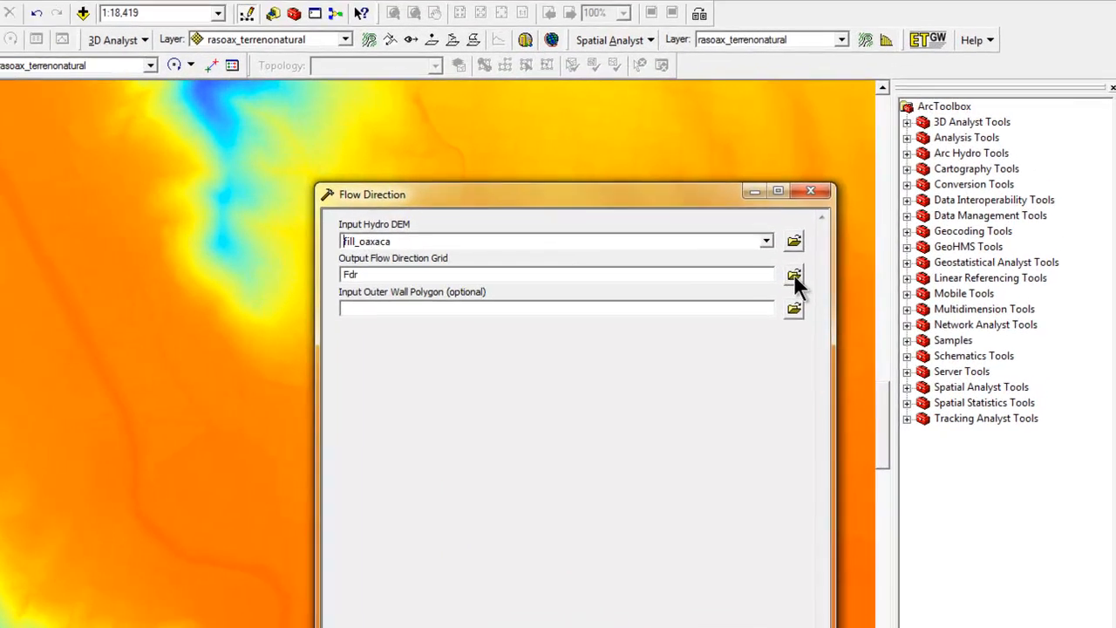
# Save the output flow direction grid as FDR in the ejemplo folder and run the tool
pyautogui.click(906, 221)
pyautogui.click(488, 569)
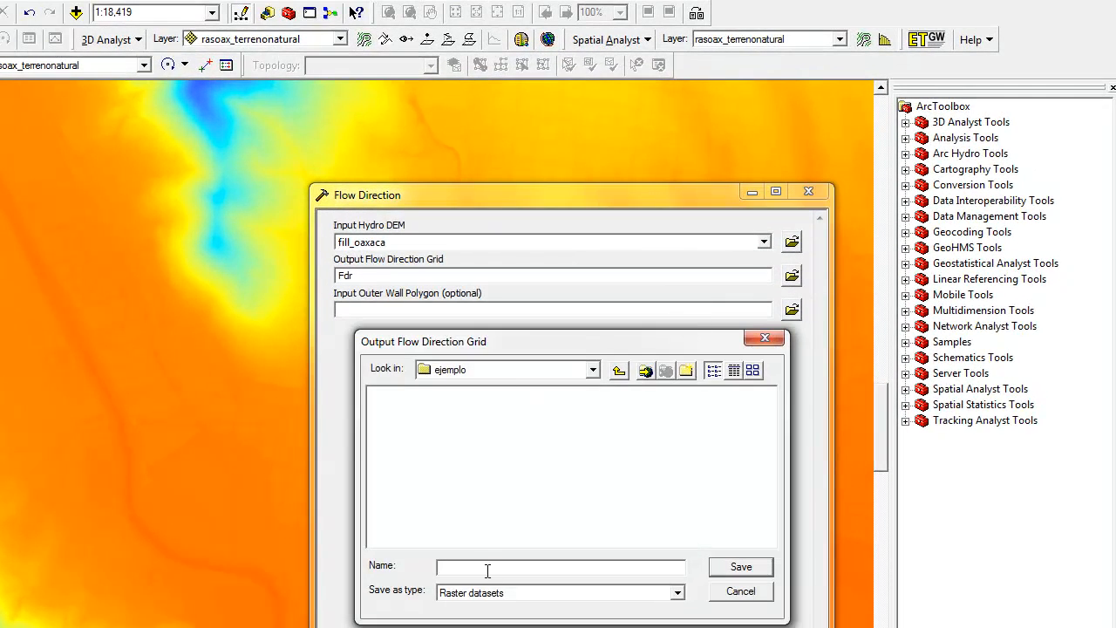
pyautogui.write('FR')
pyautogui.press('Return')
pyautogui.press('Return')
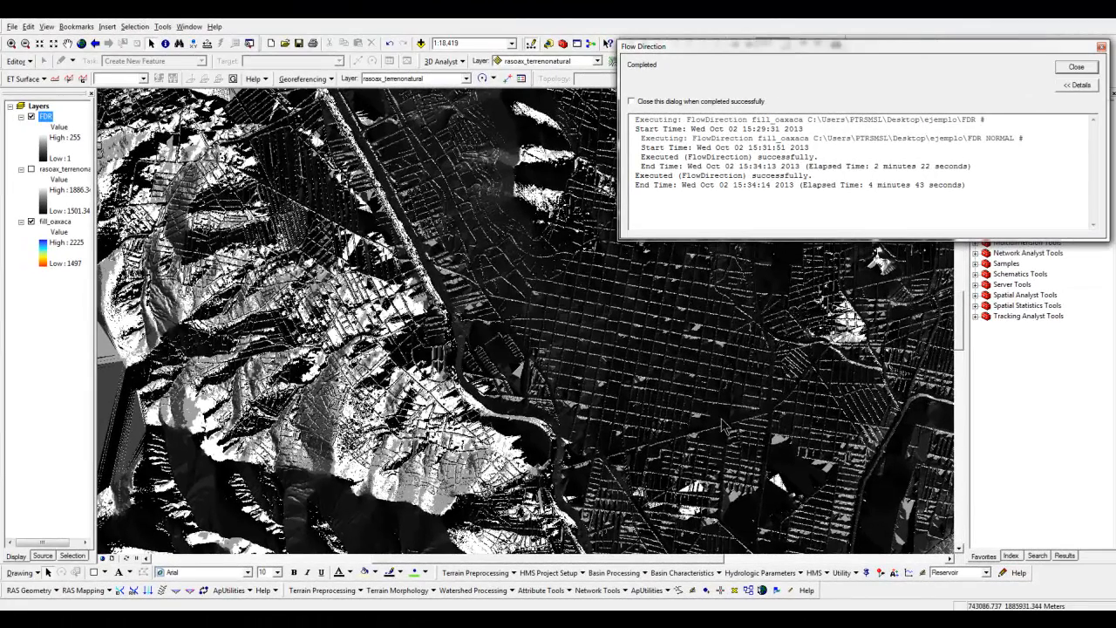
# Close the Flow Direction completion report and hide the FDR layer
pyautogui.click(1082, 68)
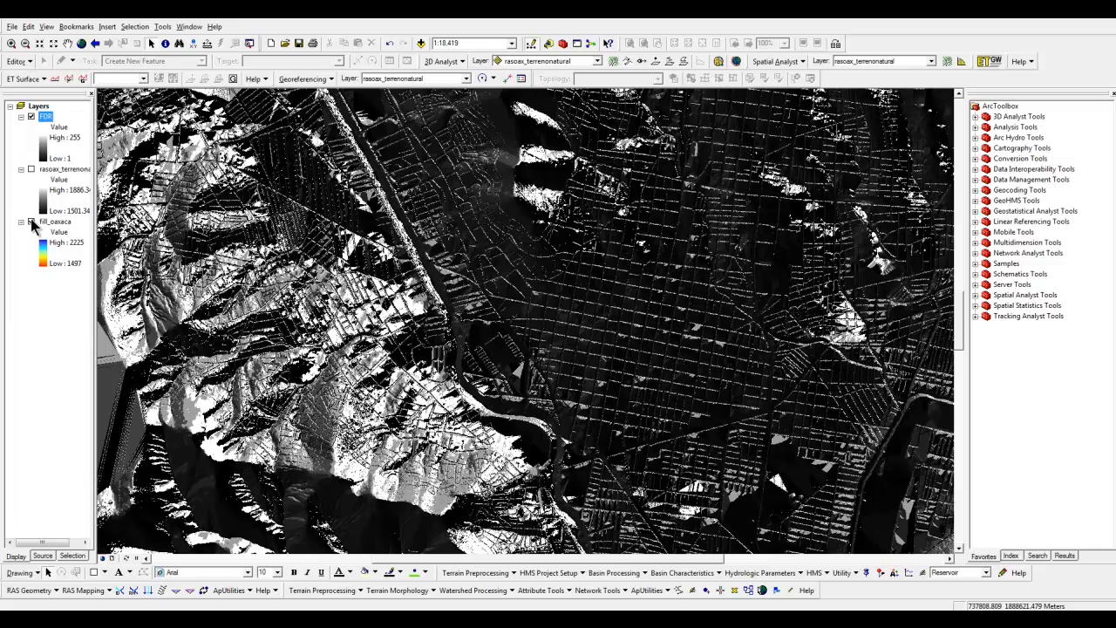
pyautogui.click(31, 117)
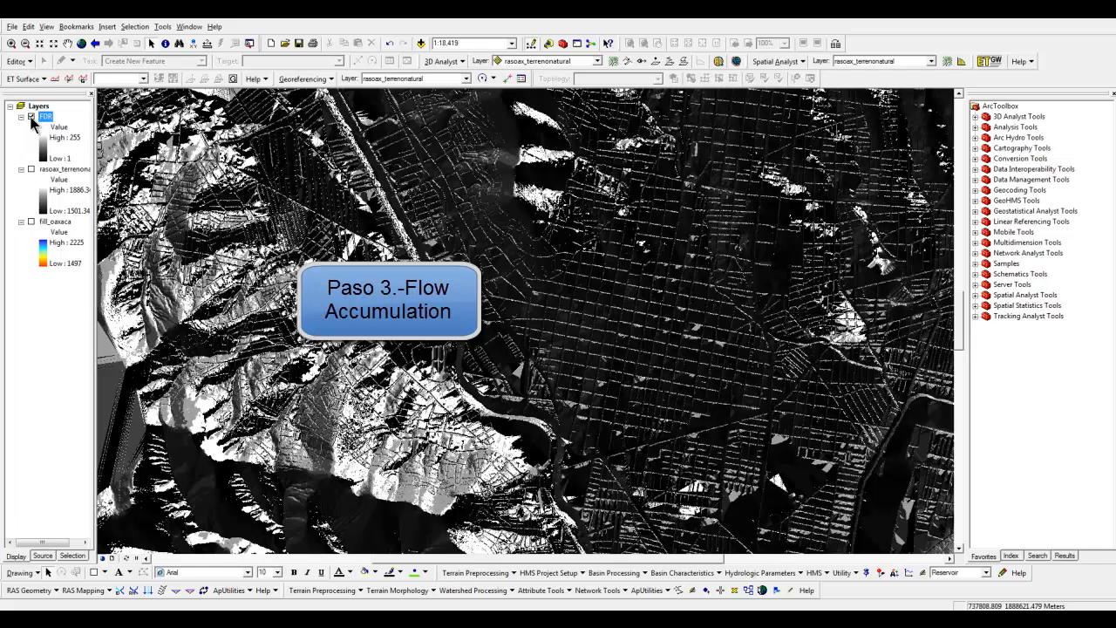
pyautogui.click(31, 118)
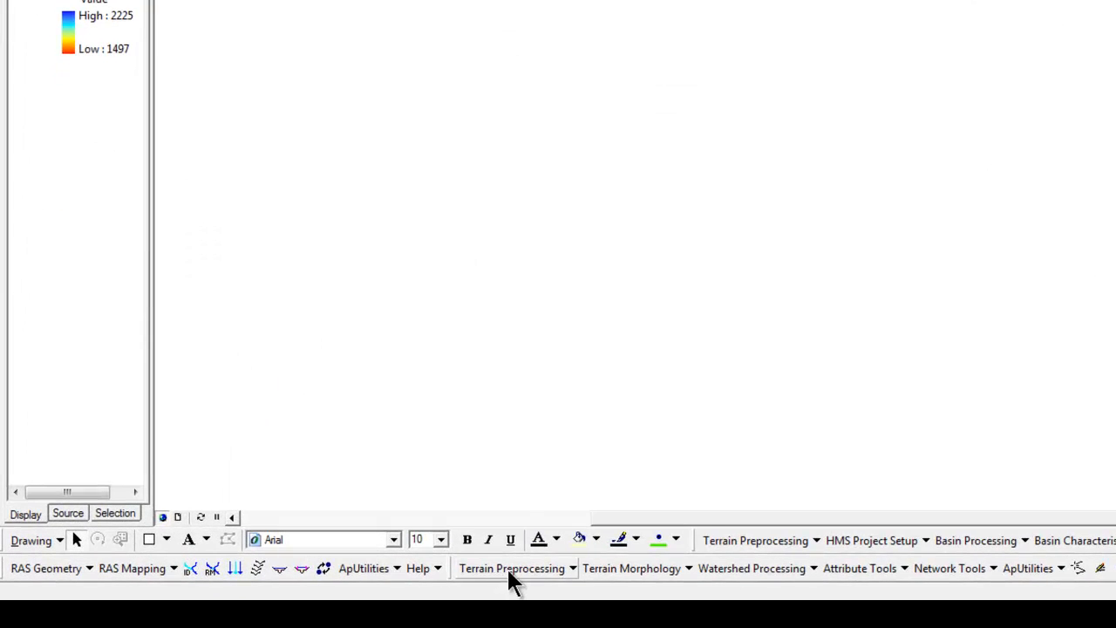
# Start the Flow Accumulation terrain preprocessing tool with FDR as the input flow direction grid
pyautogui.click(511, 570)
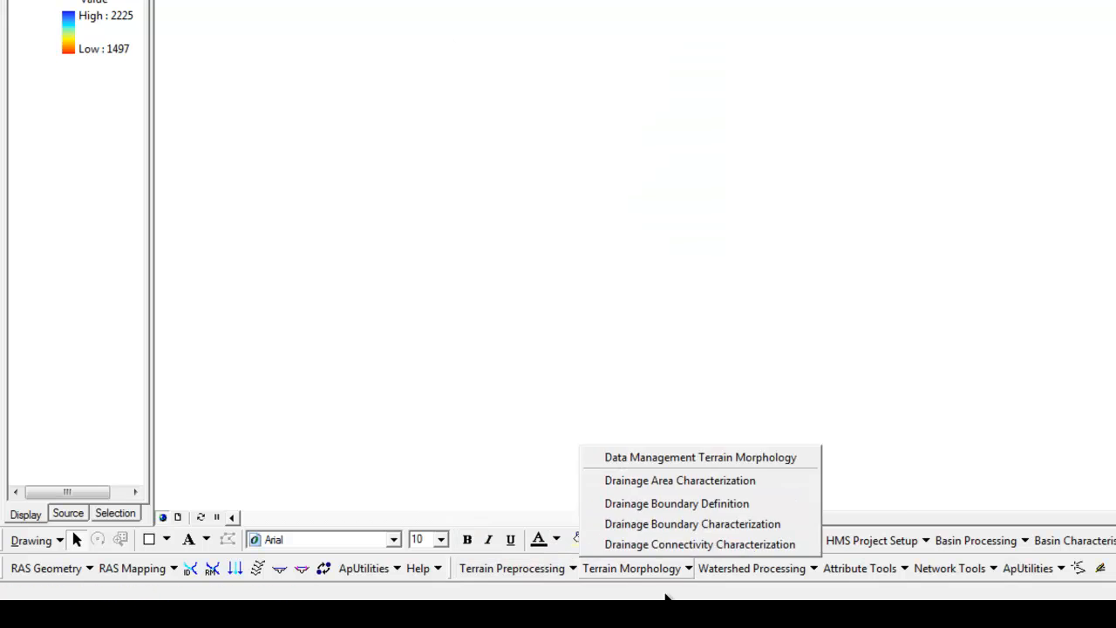
pyautogui.click(671, 596)
pyautogui.click(730, 541)
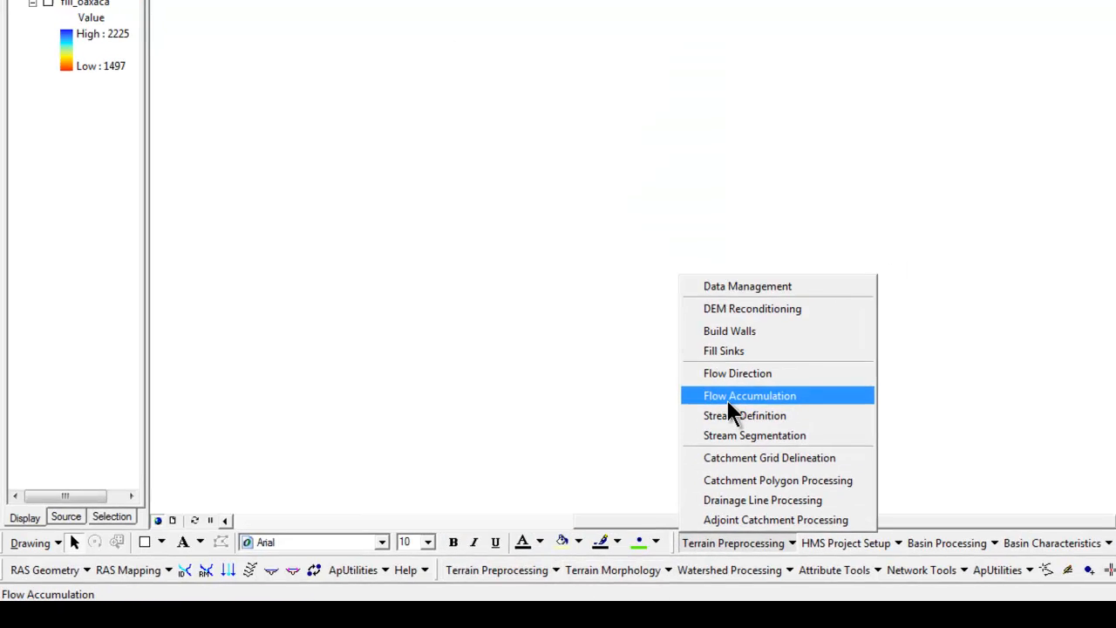
pyautogui.click(731, 398)
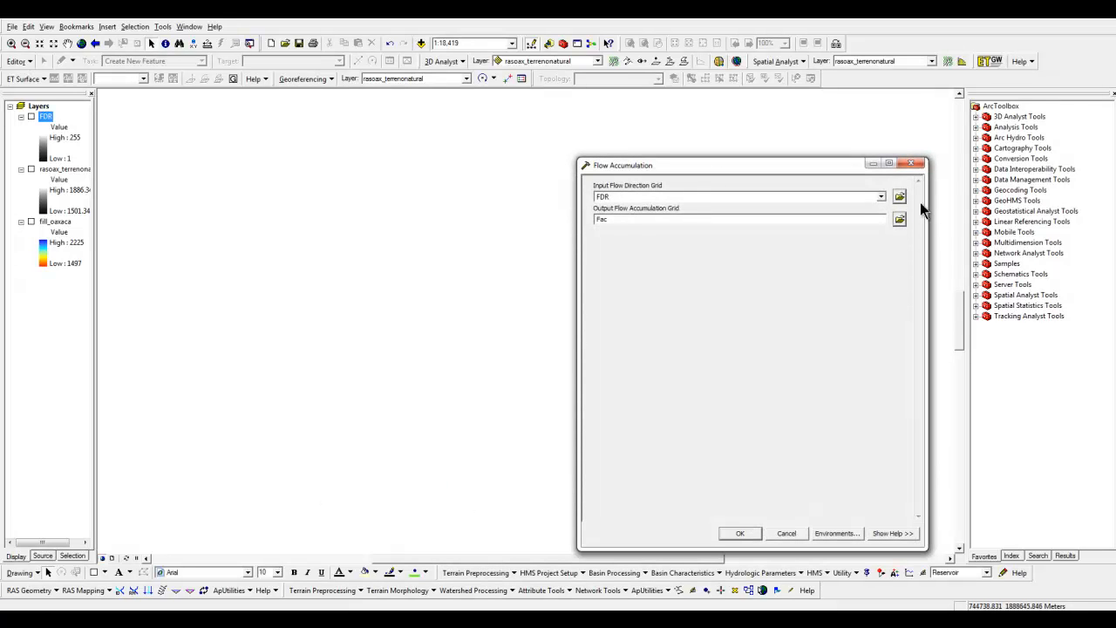
pyautogui.click(881, 196)
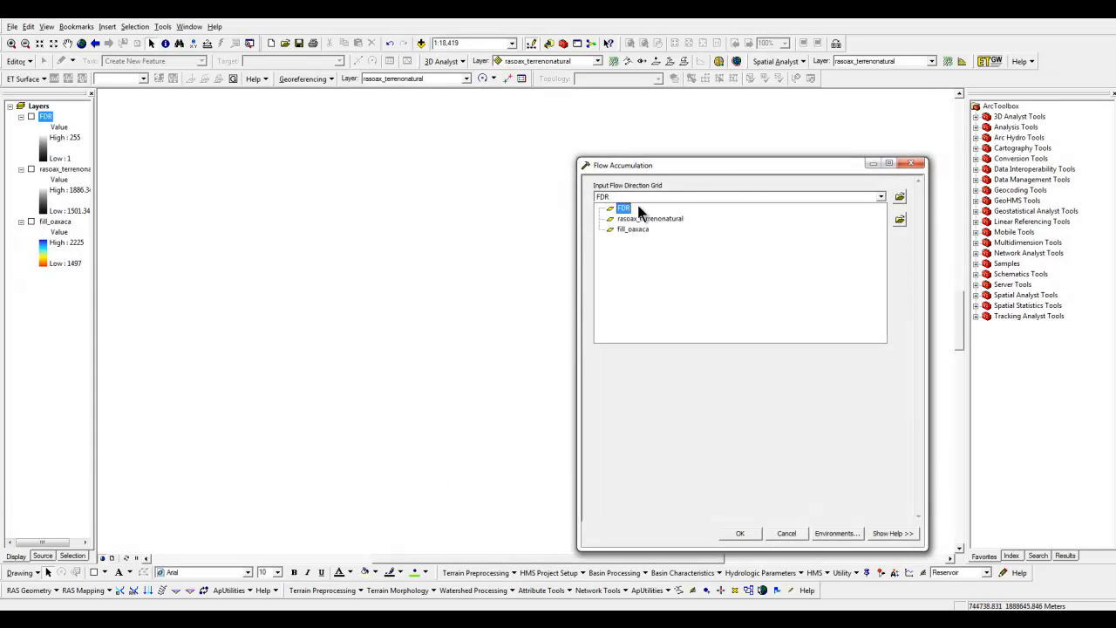
pyautogui.click(639, 210)
# Save the output flow accumulation grid as fac in the ejemplo folder, run the tool and close its report
pyautogui.click(900, 219)
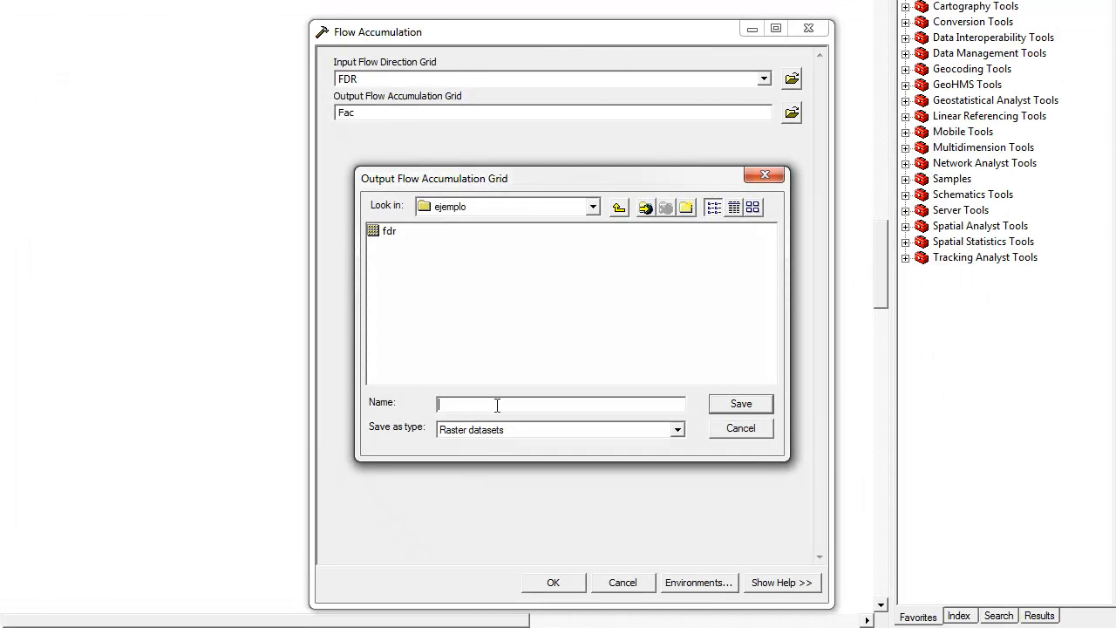
pyautogui.click(733, 406)
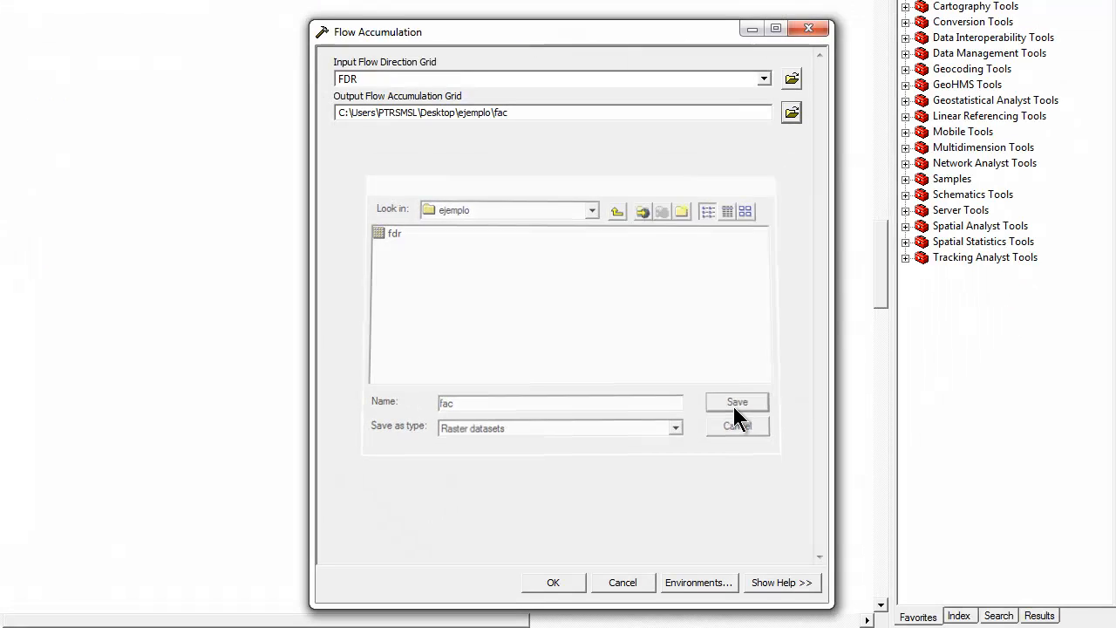
pyautogui.click(571, 585)
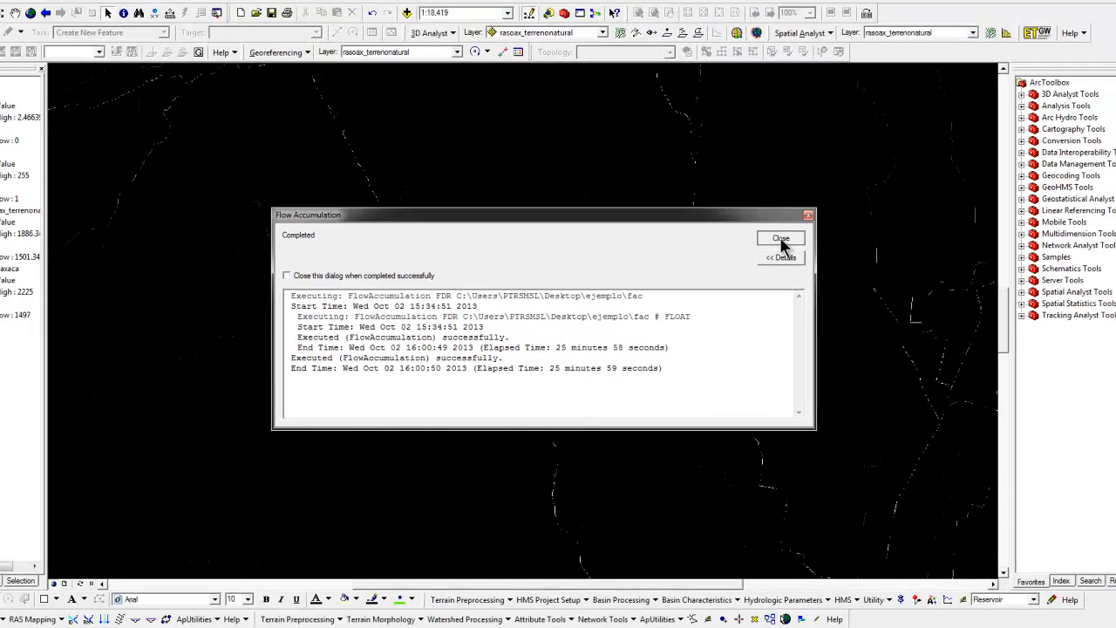
pyautogui.click(875, 210)
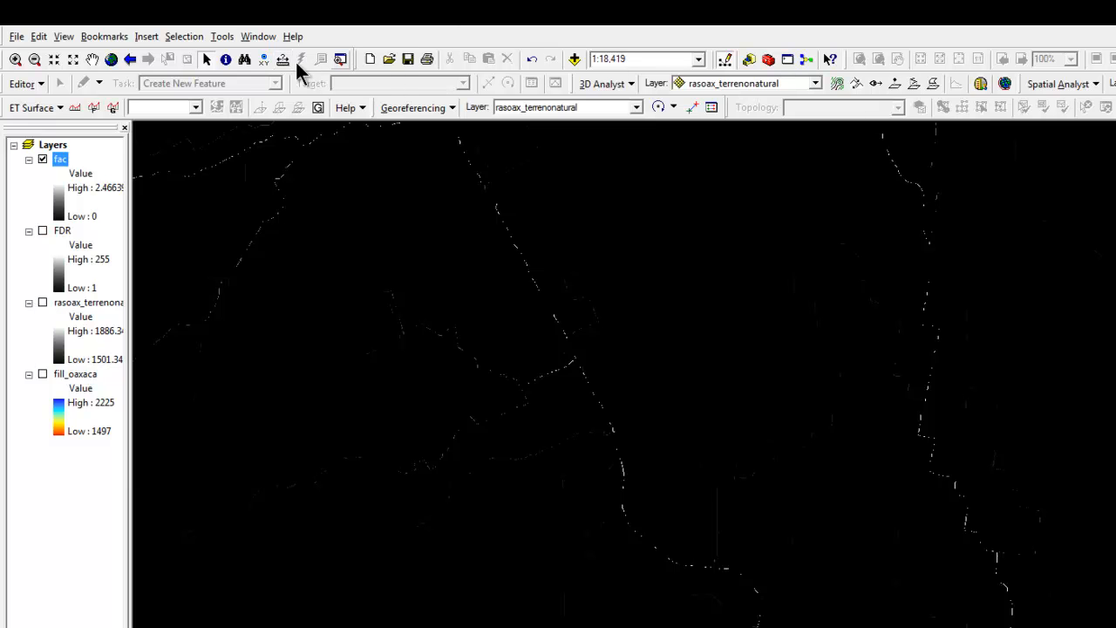
# Zoom in on the tributary joining the main channel in the fac raster to examine the flow paths
pyautogui.click(15, 58)
pyautogui.moveTo(391, 284); pyautogui.dragTo(673, 447)
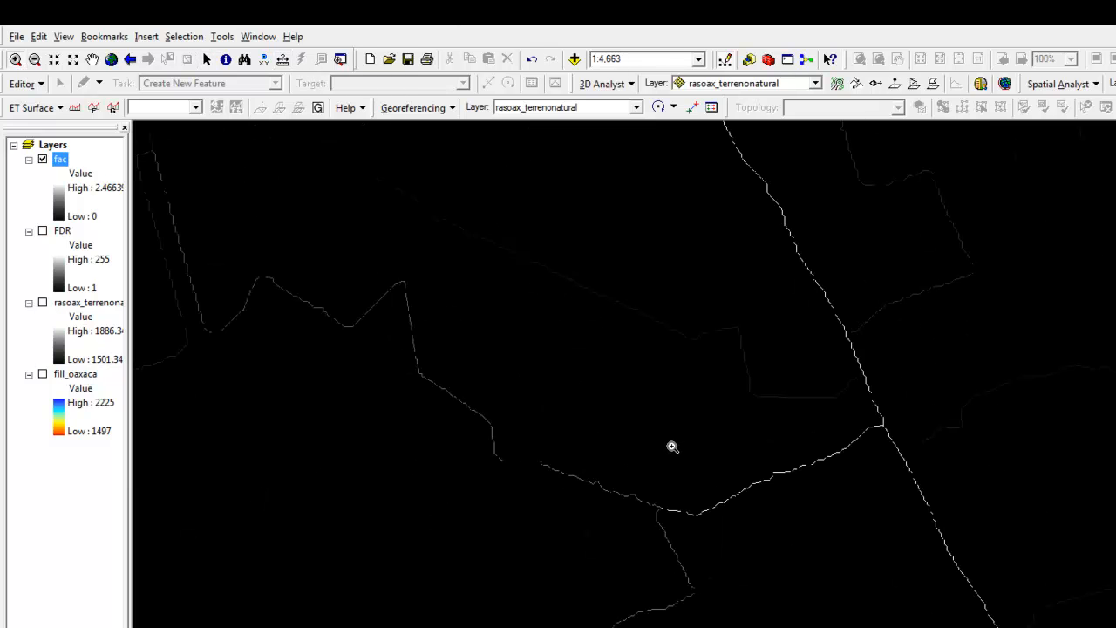
# Hide the fac layer and start the Stream Definition terrain preprocessing tool with fac as the input flow accumulation grid
pyautogui.moveTo(474, 414); pyautogui.dragTo(698, 549)
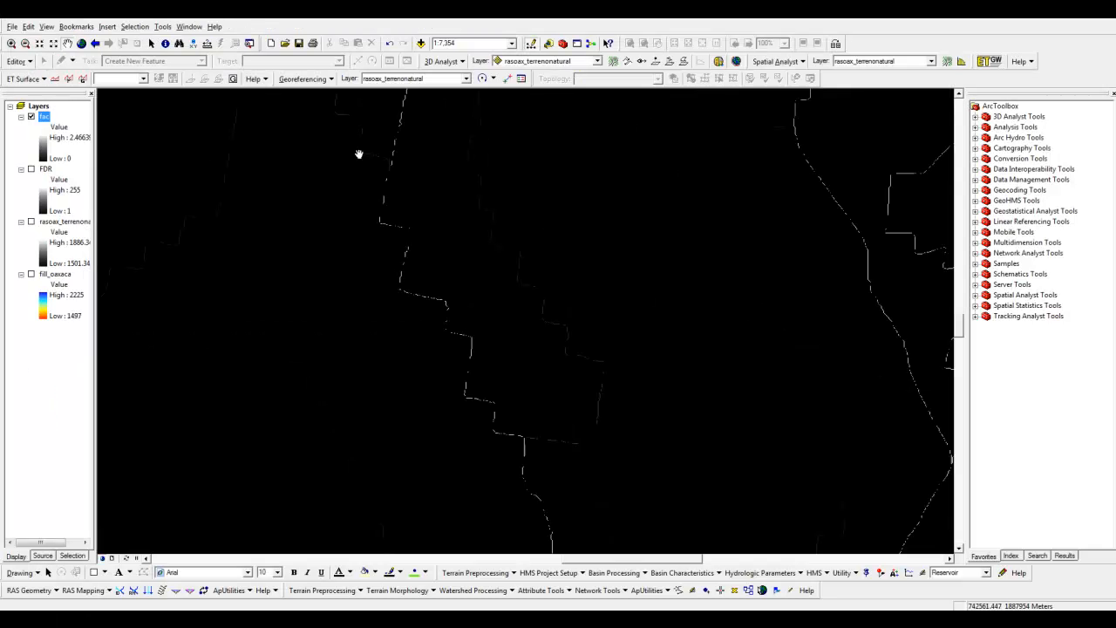
pyautogui.click(32, 118)
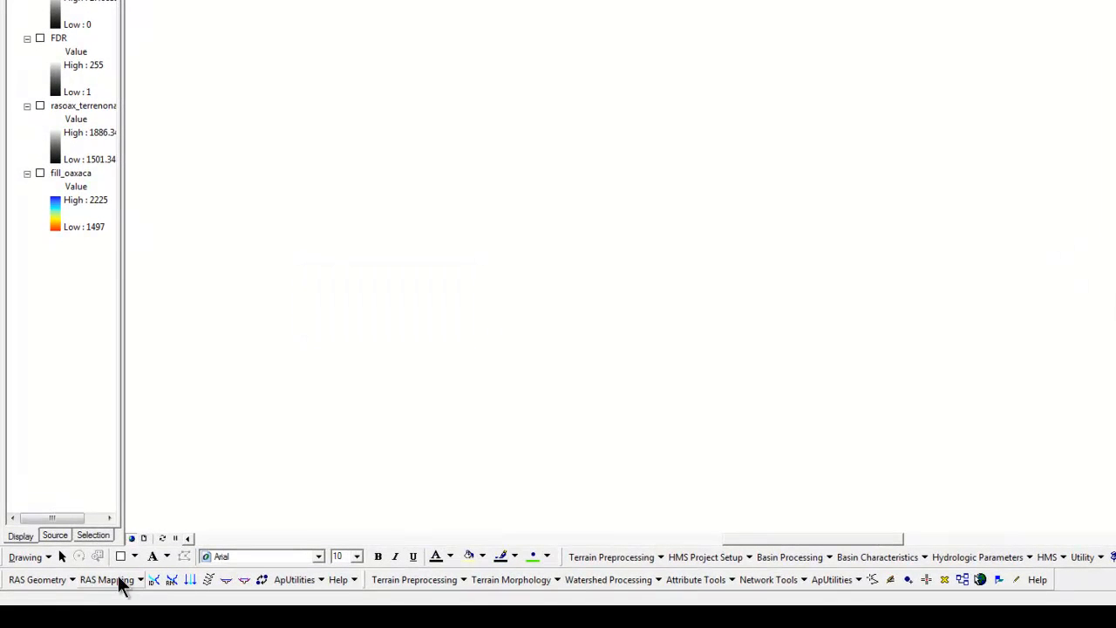
pyautogui.click(393, 580)
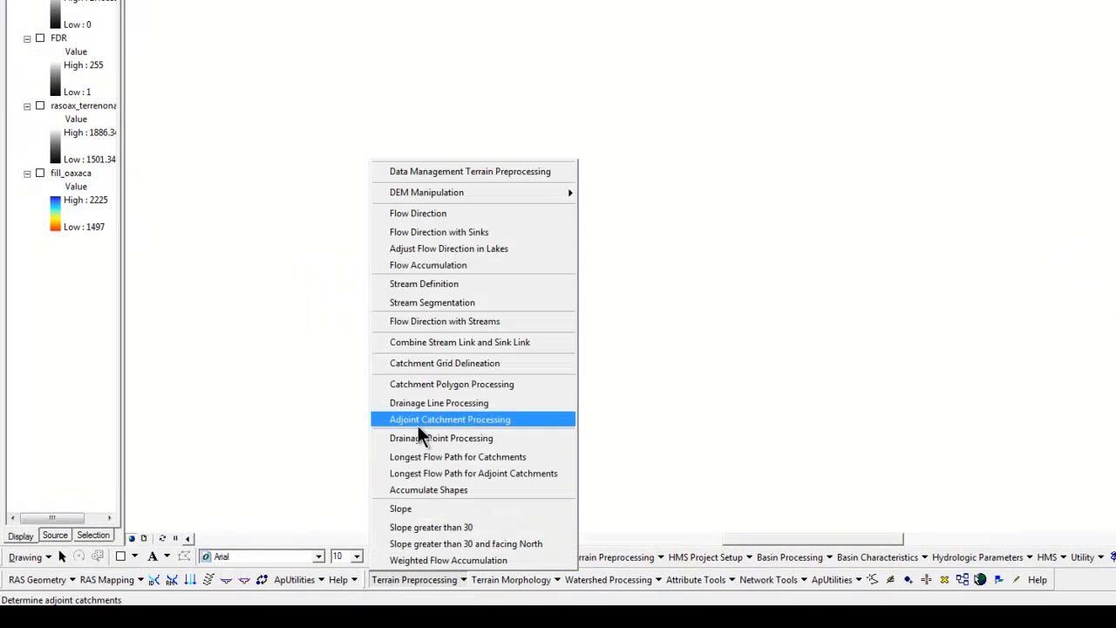
pyautogui.click(586, 581)
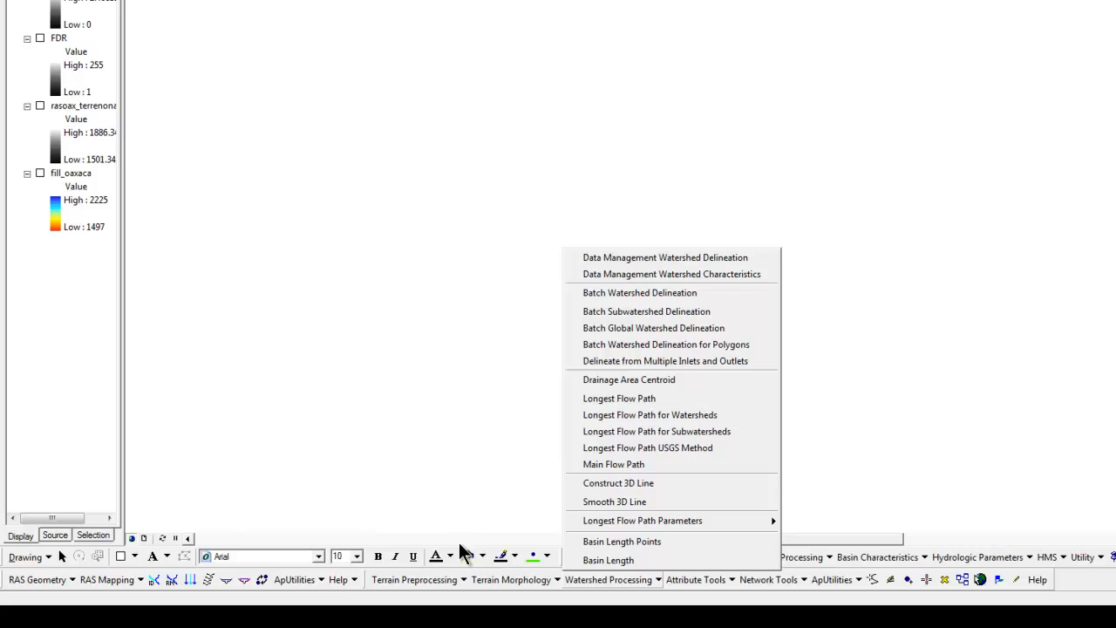
pyautogui.click(568, 561)
pyautogui.click(578, 558)
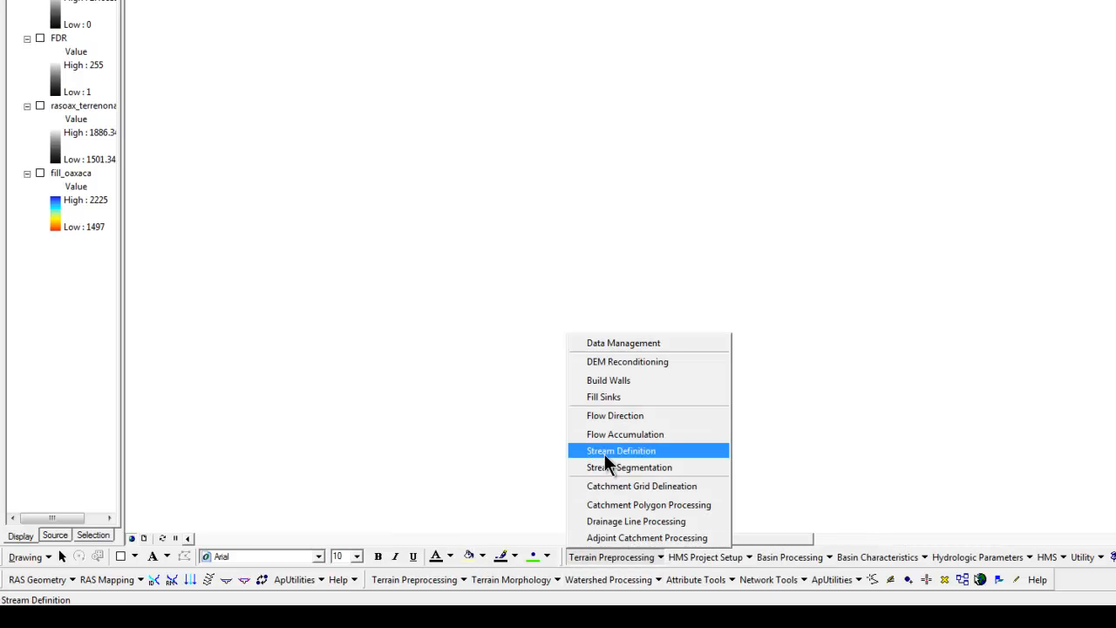
pyautogui.click(605, 453)
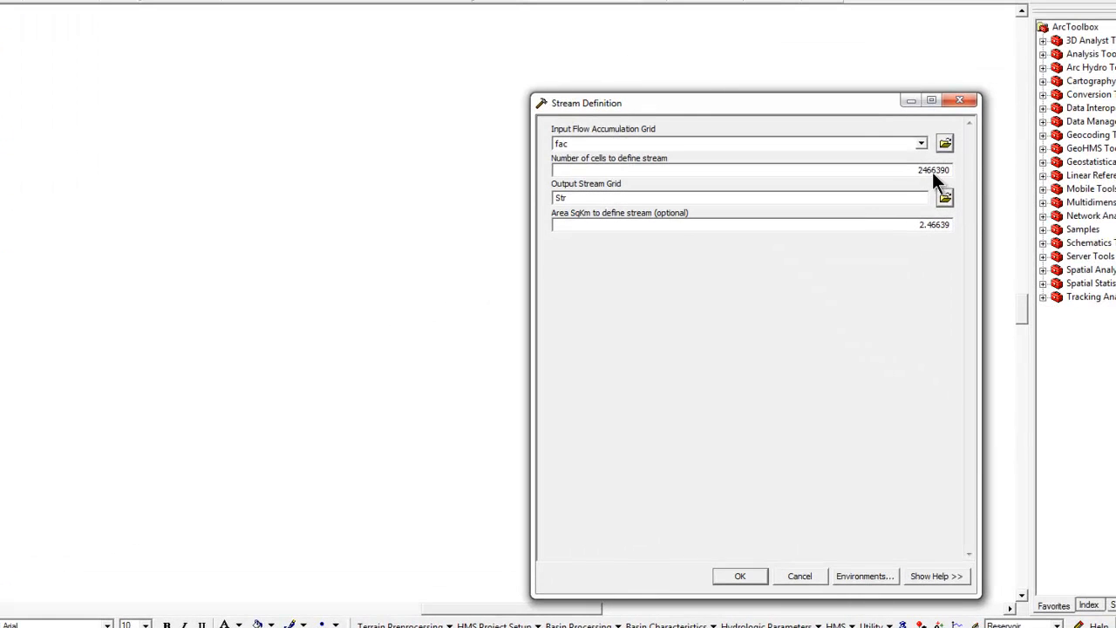
pyautogui.click(918, 145)
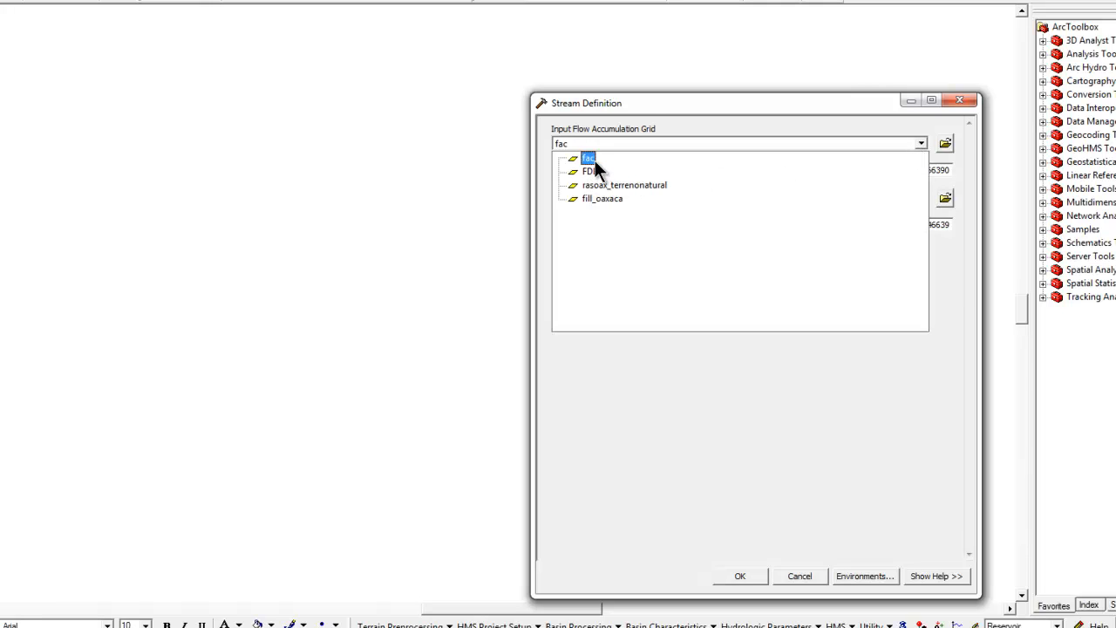
pyautogui.click(595, 161)
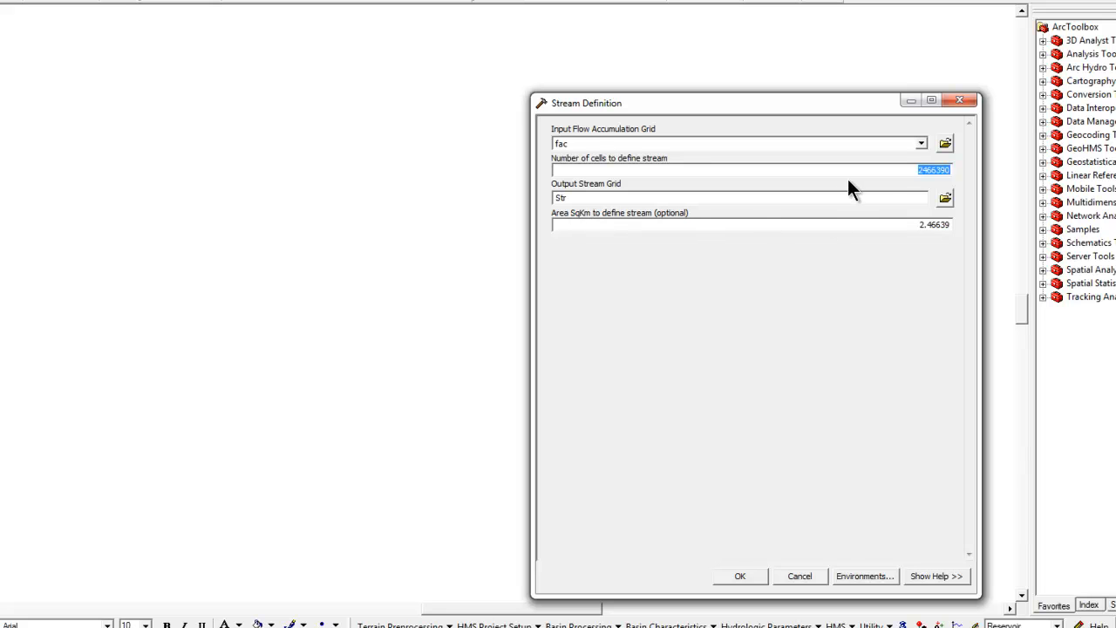
# Save the output stream grid as str in the ejemplo folder, run Stream Definition and close its report
pyautogui.click(945, 198)
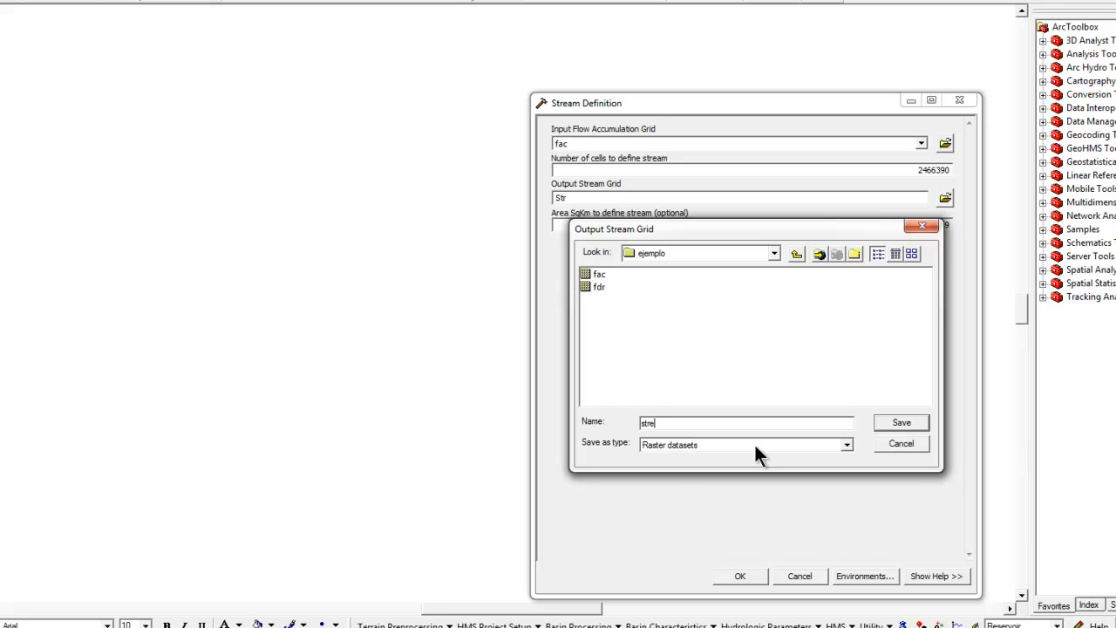
pyautogui.write('stre')
pyautogui.press('BackSpace')
pyautogui.click(902, 423)
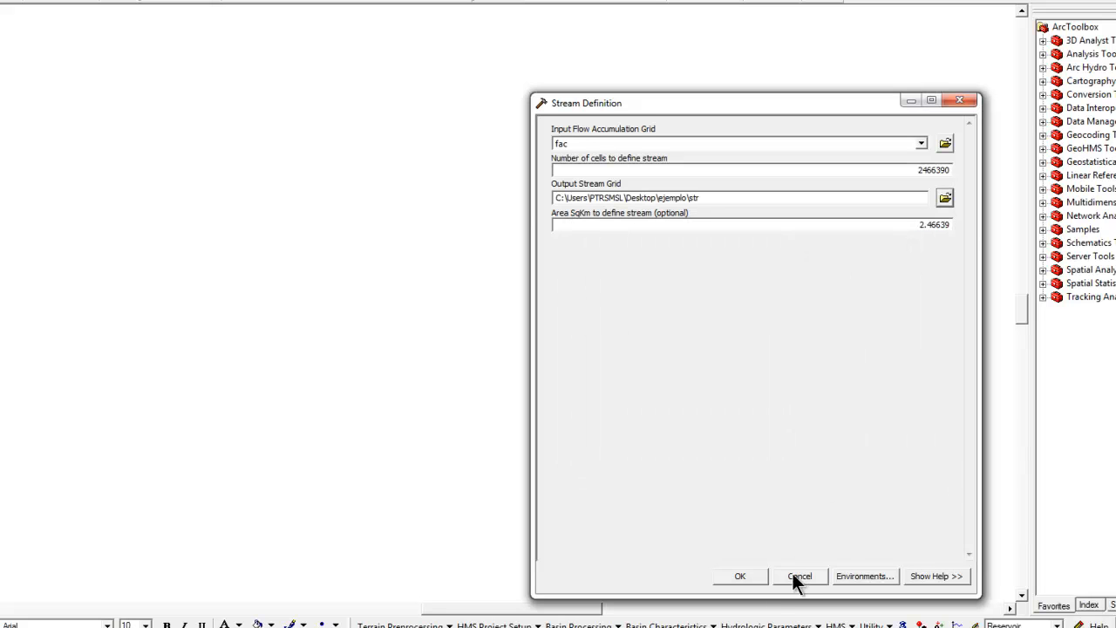
pyautogui.click(741, 576)
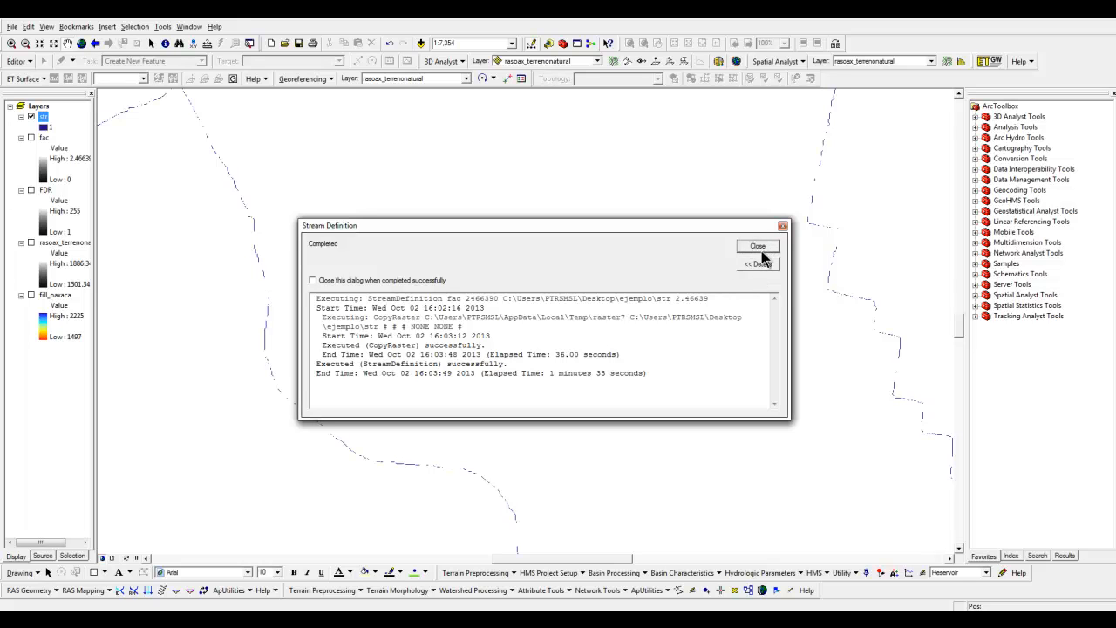
pyautogui.click(758, 248)
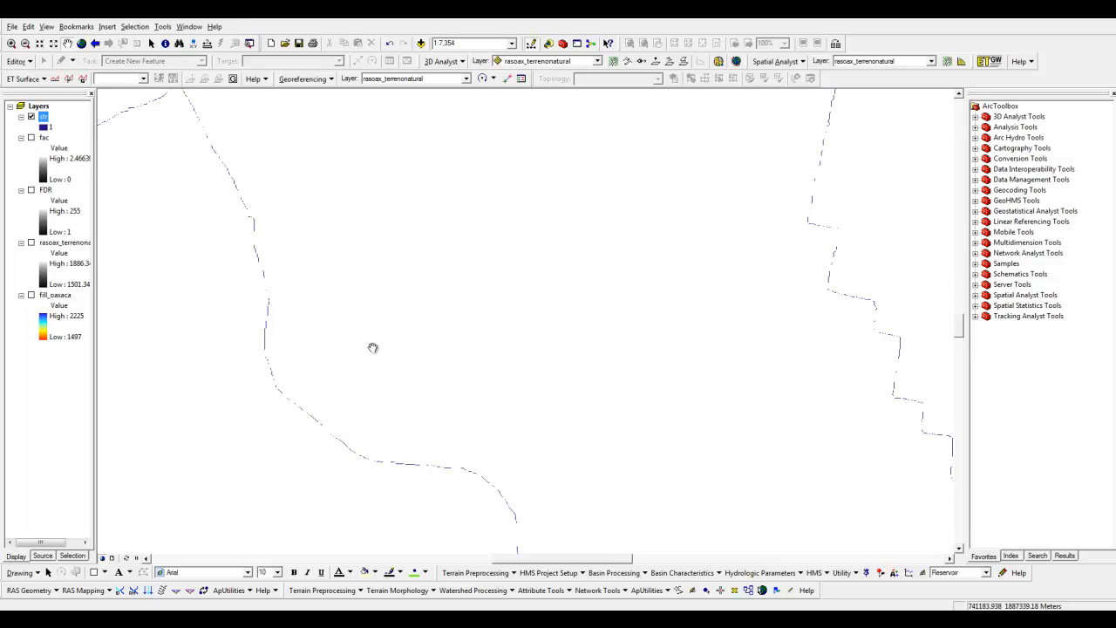
# Examine the stream lines of the str raster both up close and across the whole network
pyautogui.moveTo(321, 340); pyautogui.dragTo(428, 314)
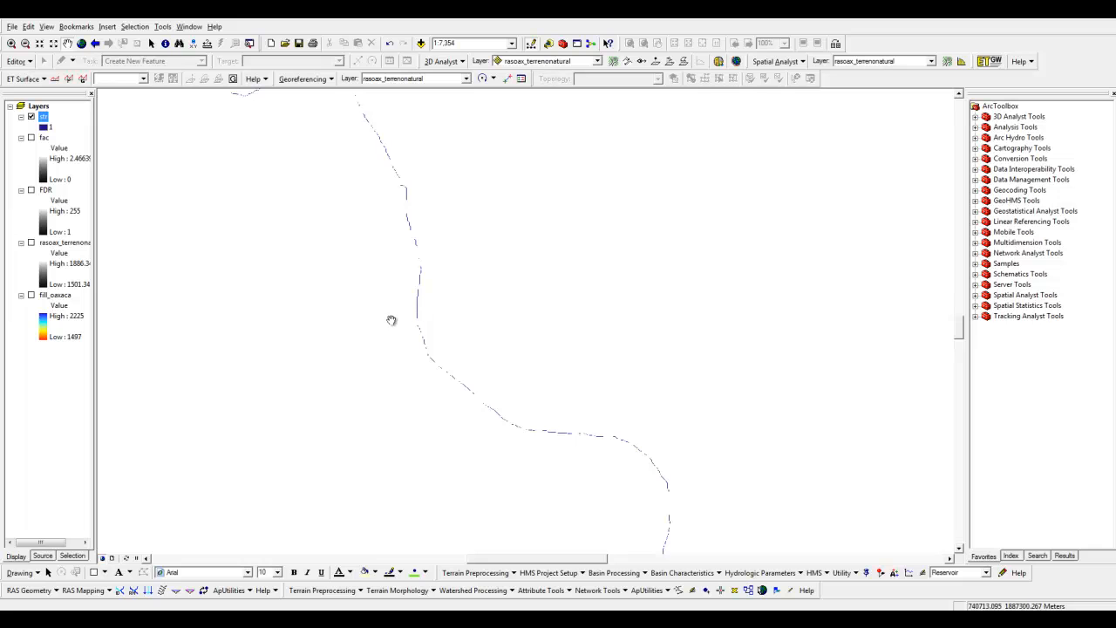
pyautogui.scroll(-3, 389, 319)
pyautogui.scroll(5, 442, 304)
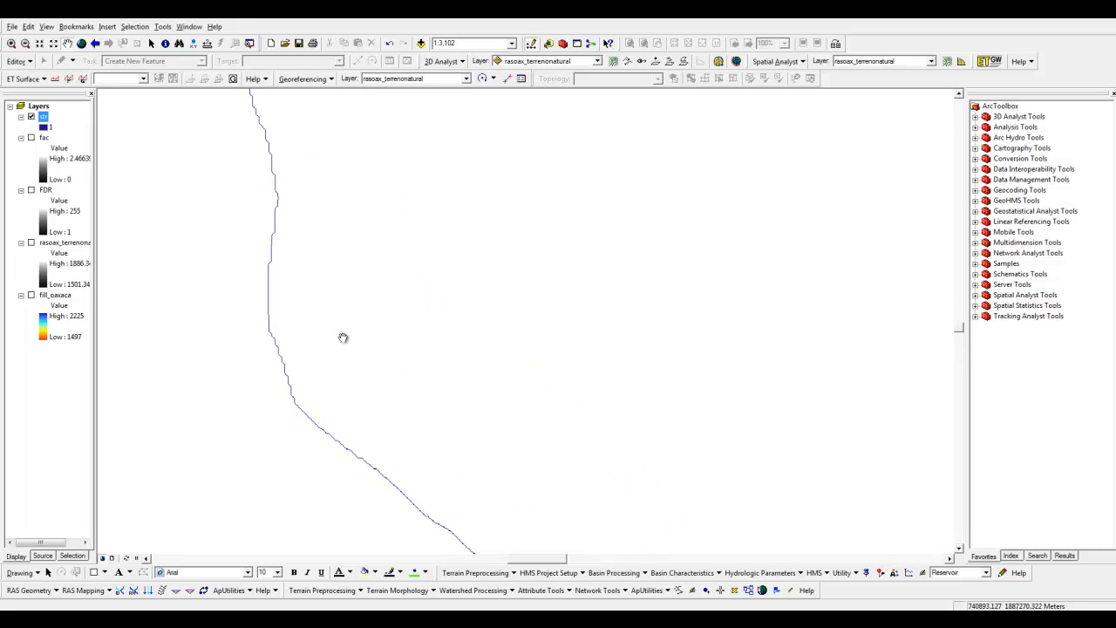
pyautogui.scroll(-5, 406, 358)
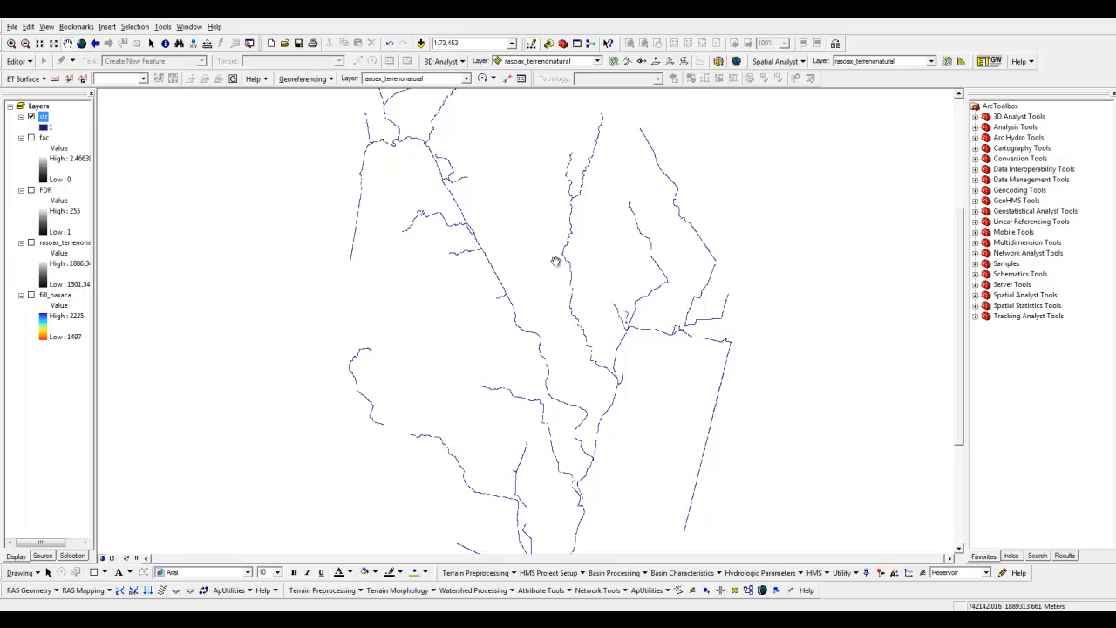
pyautogui.scroll(5, 569, 281)
pyautogui.scroll(4, 747, 366)
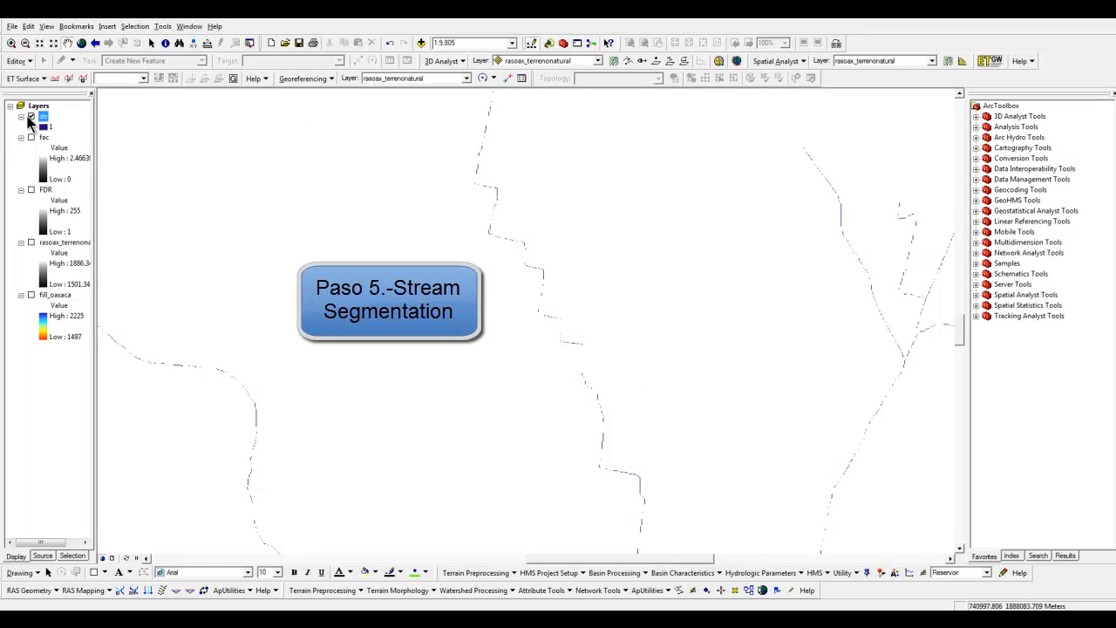
# Hide the str layer and start Stream Segmentation with str as the stream grid and FDR as the flow direction grid
pyautogui.click(30, 117)
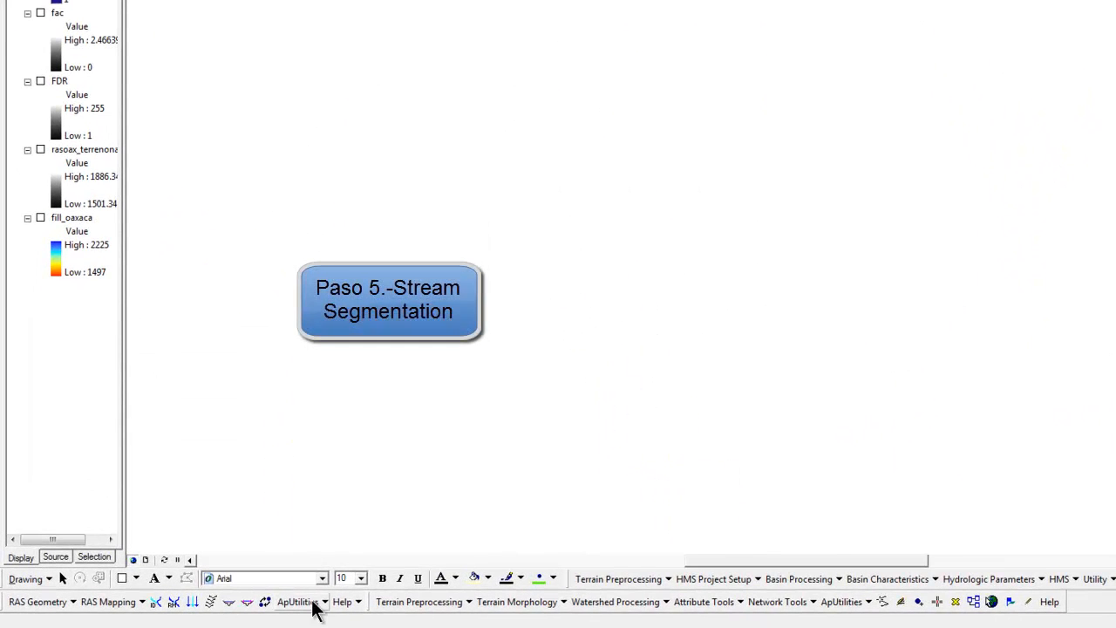
pyautogui.click(604, 583)
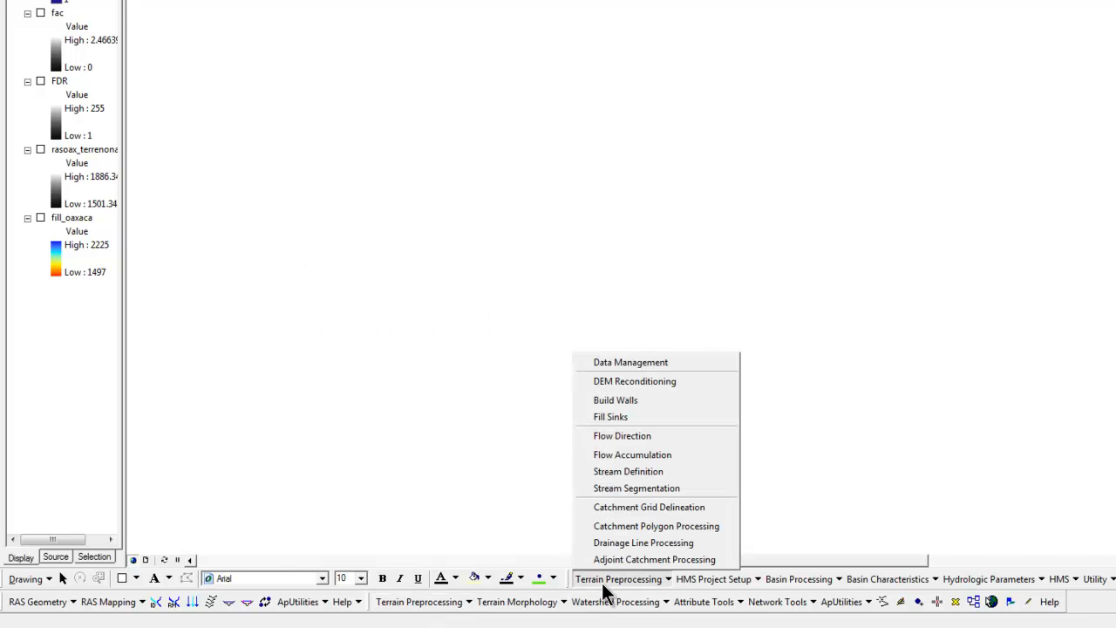
pyautogui.click(636, 487)
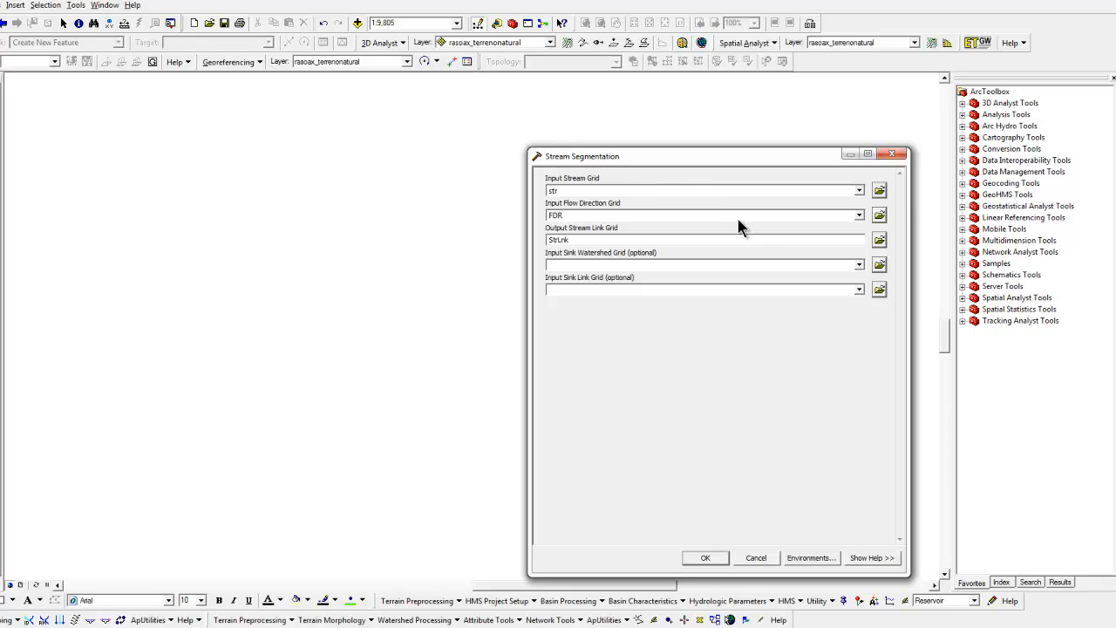
pyautogui.click(859, 215)
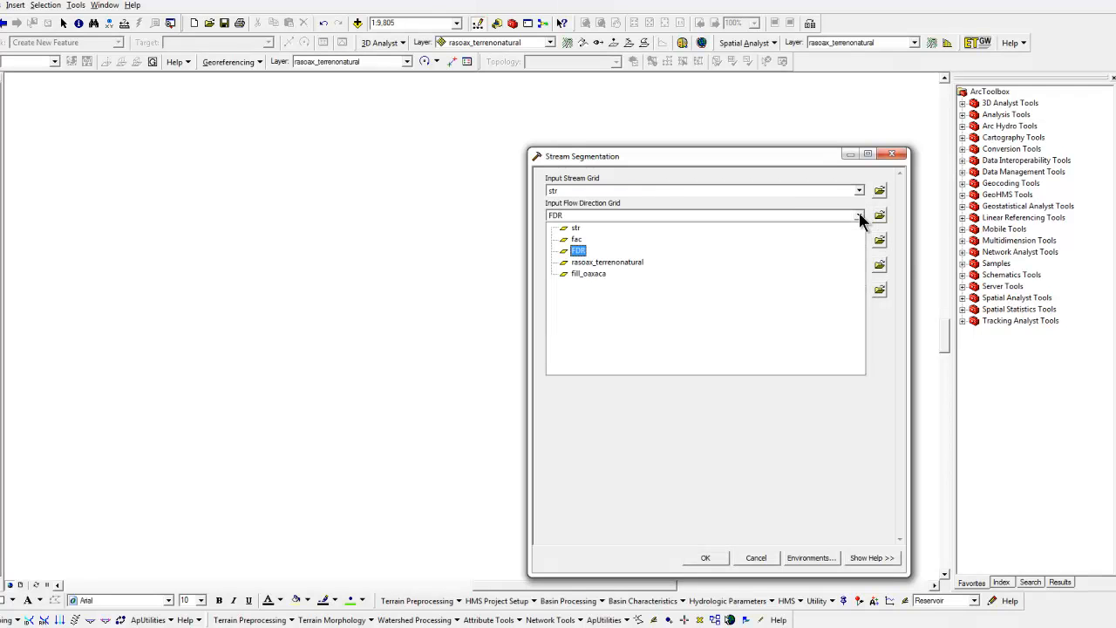
pyautogui.click(578, 250)
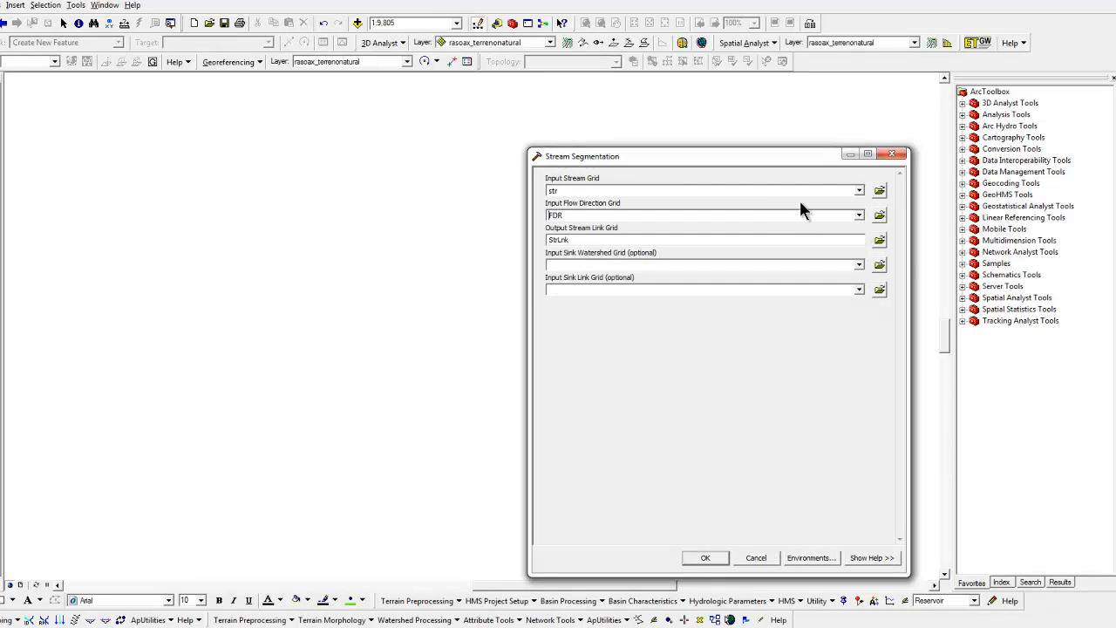
# Save the output stream link grid as strlnk in the ejemplo folder, run Stream Segmentation and close its report
pyautogui.click(878, 241)
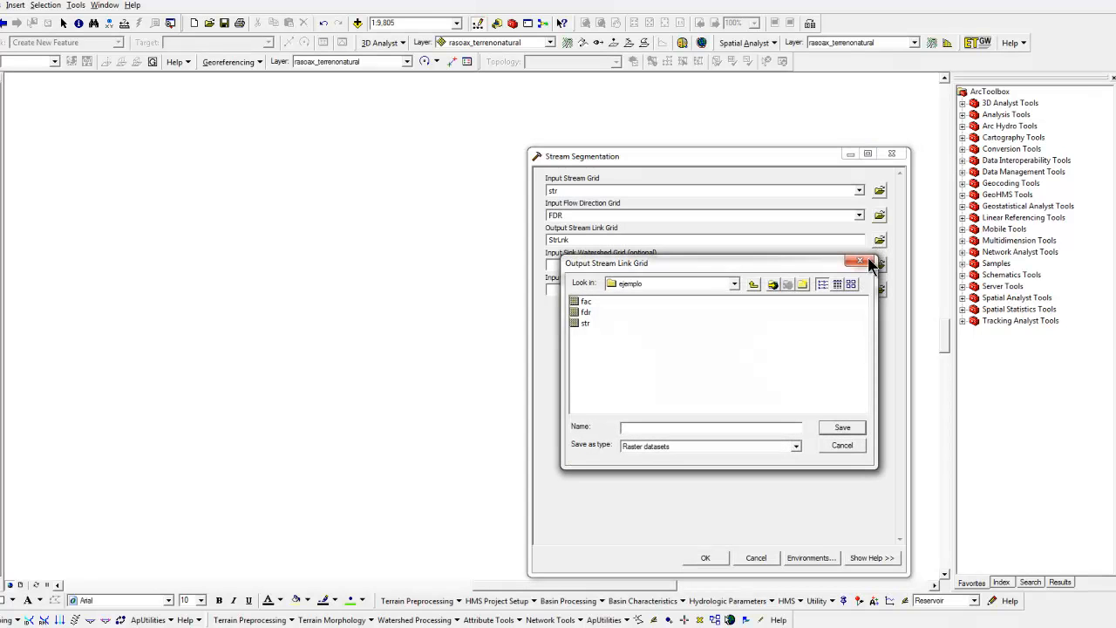
pyautogui.write('strlnk')
pyautogui.click(843, 429)
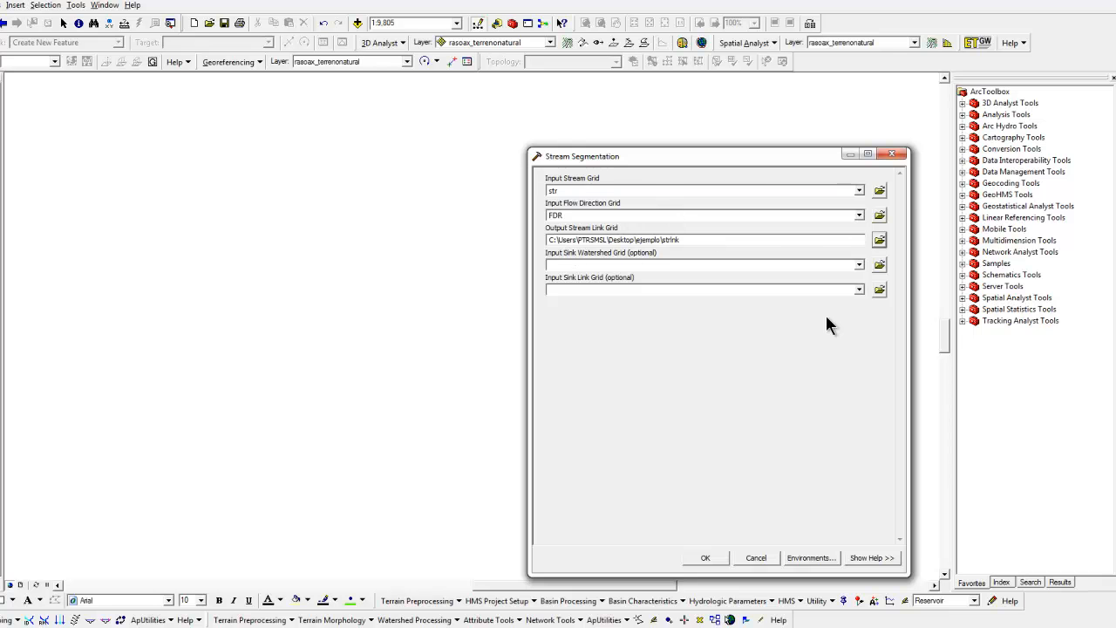
pyautogui.click(706, 558)
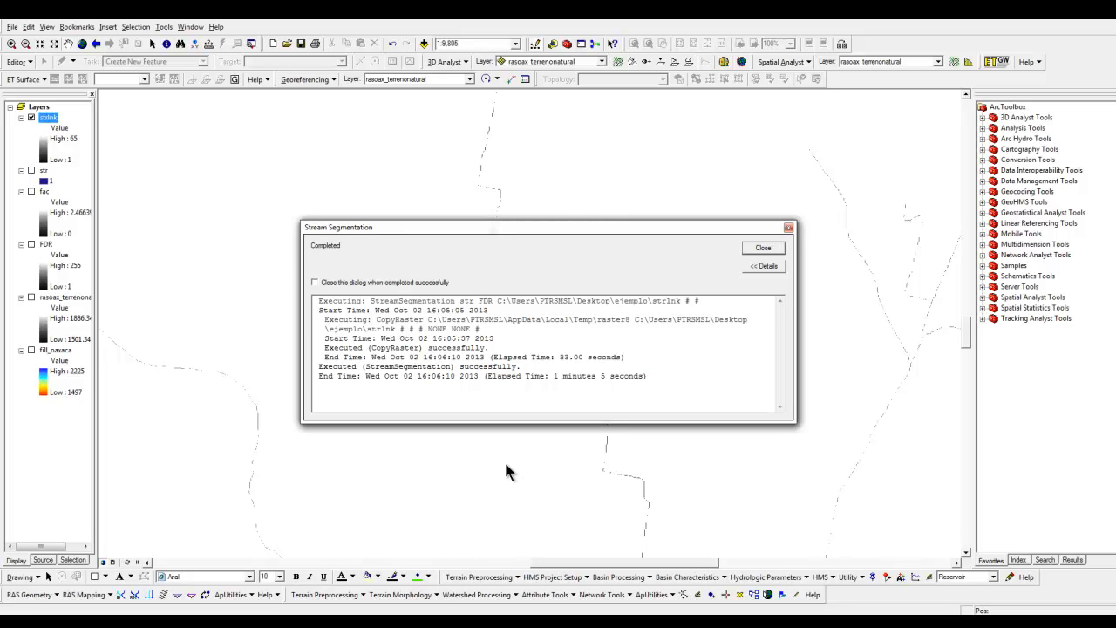
pyautogui.click(758, 252)
# Start Catchment Grid Delineation with FDR as the input flow direction grid and strlnk as the input link grid
pyautogui.scroll(-5, 593, 390)
pyautogui.click(32, 117)
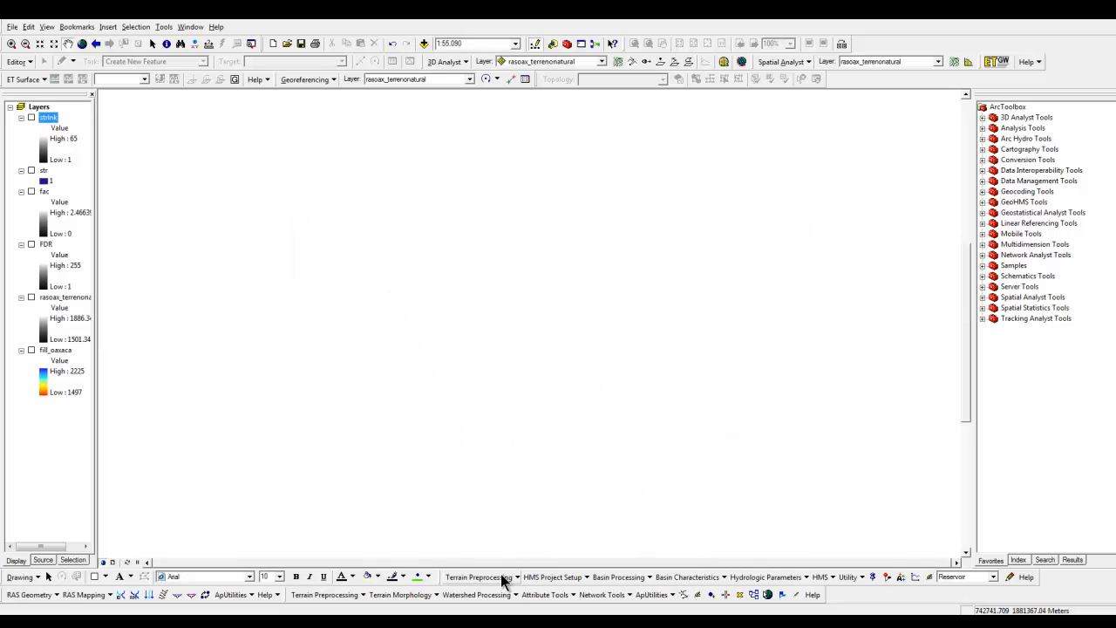
pyautogui.click(32, 118)
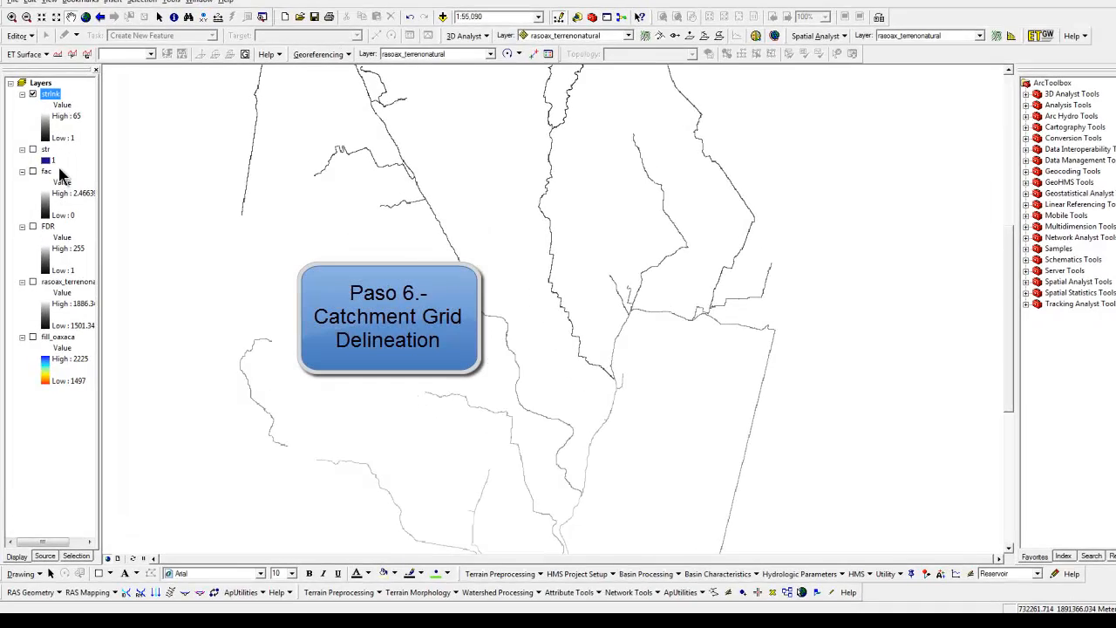
pyautogui.click(533, 574)
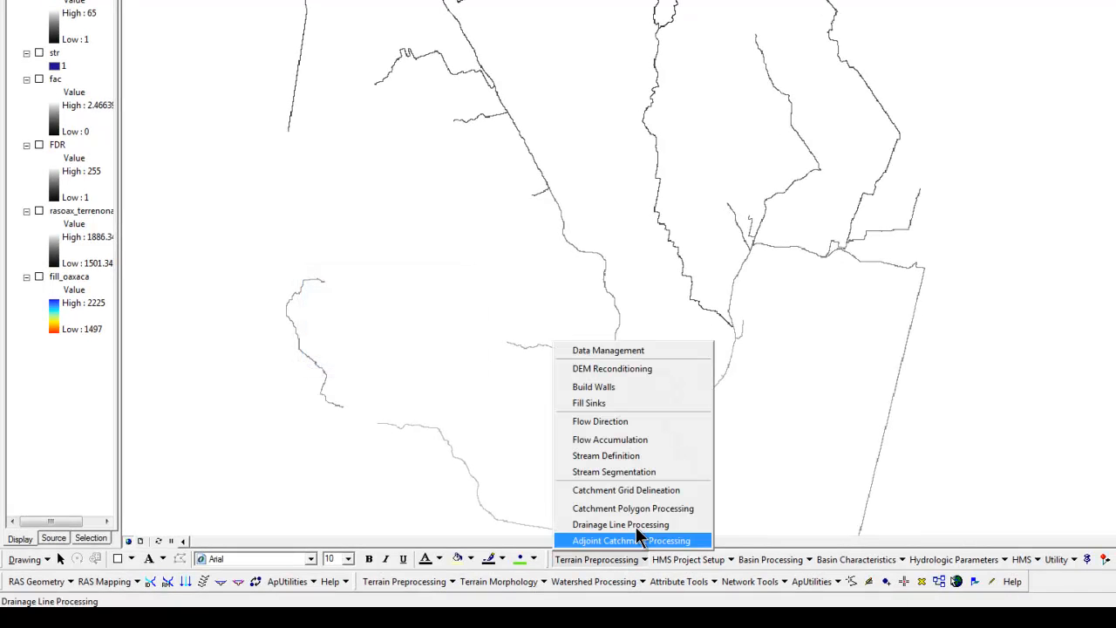
pyautogui.click(629, 492)
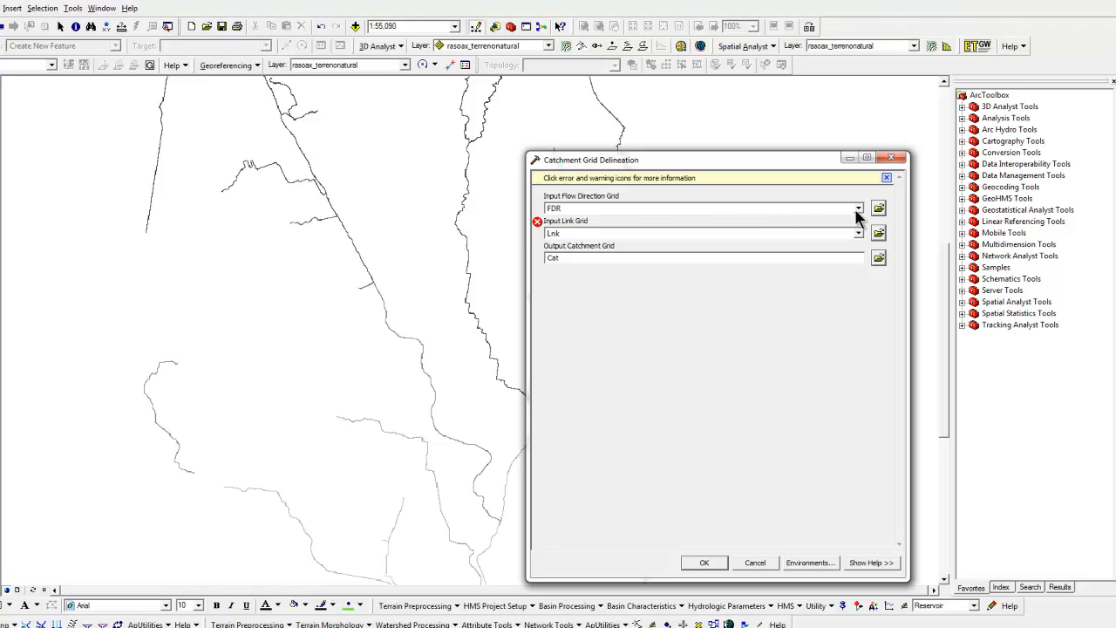
pyautogui.click(858, 210)
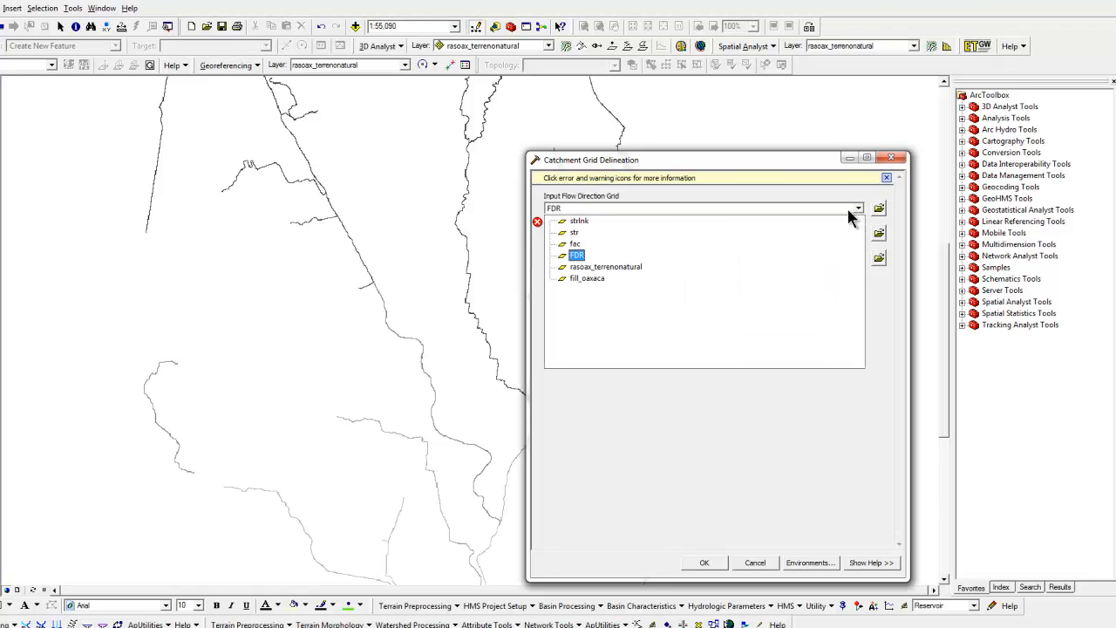
pyautogui.click(583, 256)
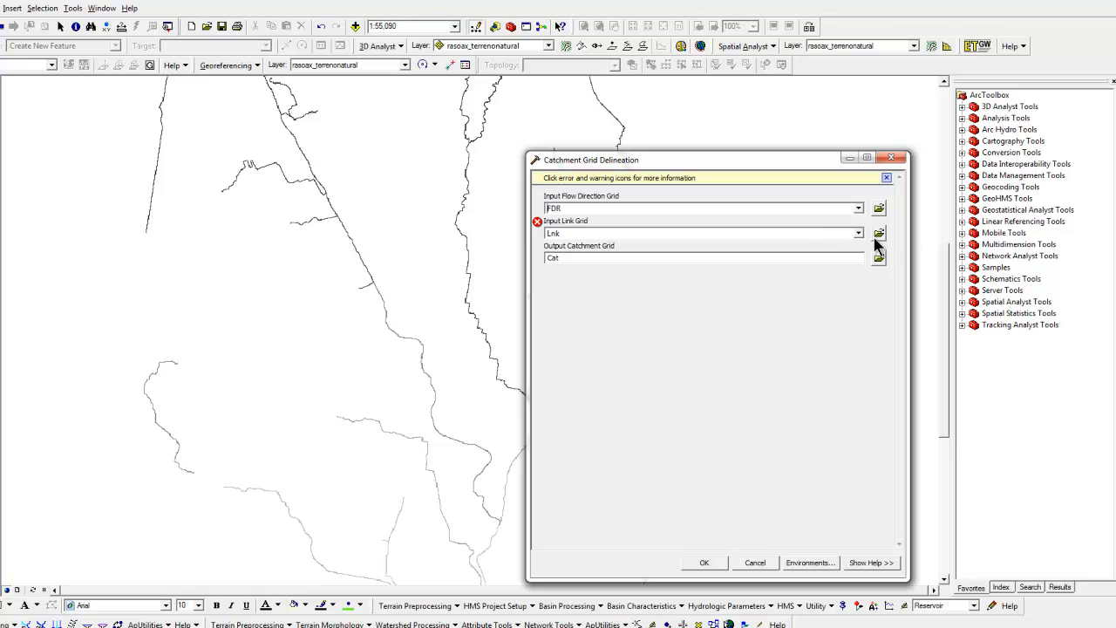
pyautogui.click(858, 233)
pyautogui.click(588, 246)
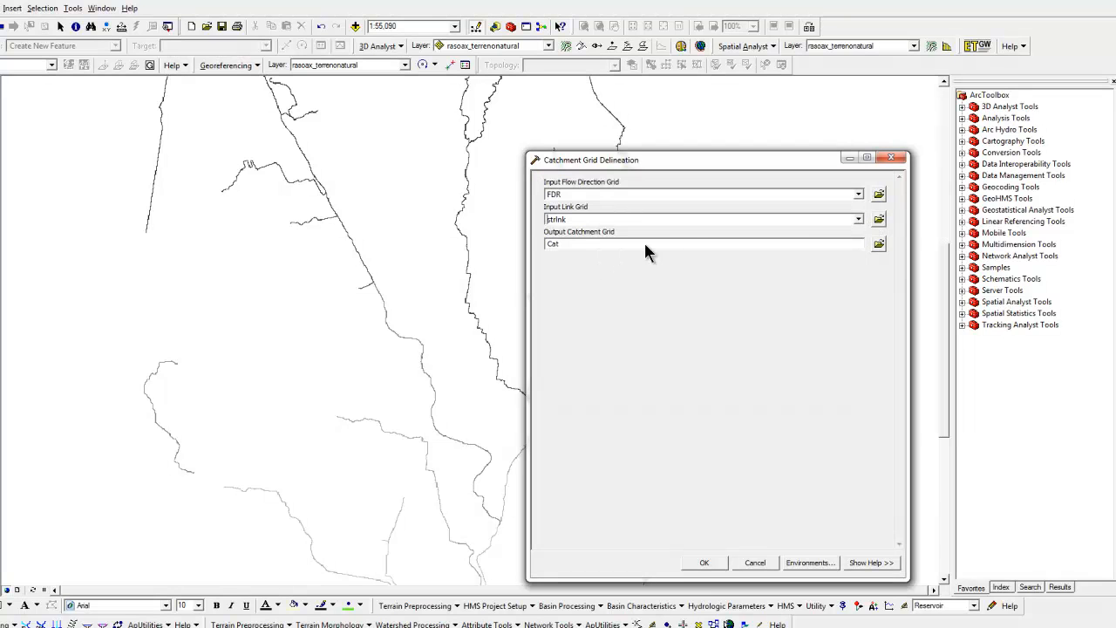
# Save the output catchment grid as cat in the ejemplo folder, run Catchment Grid Delineation and close its report
pyautogui.click(880, 246)
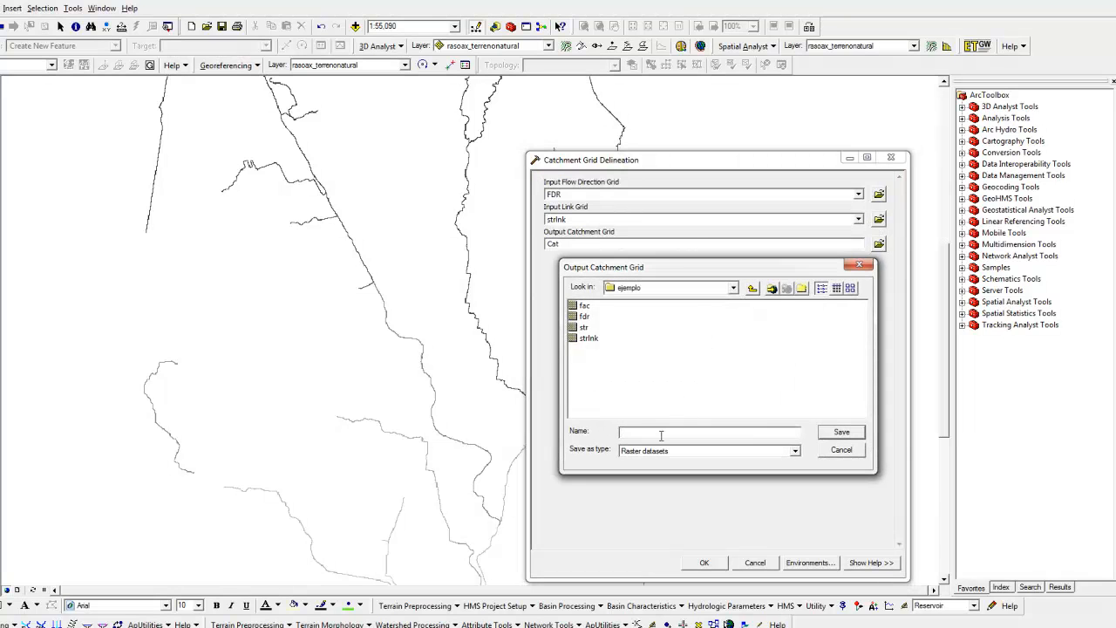
pyautogui.click(835, 433)
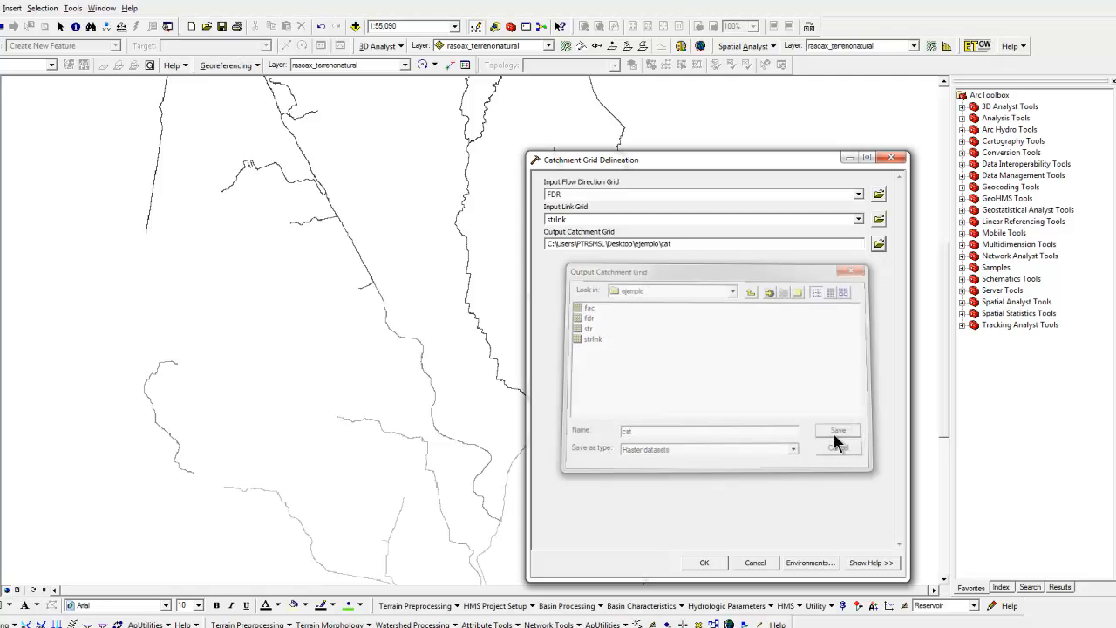
pyautogui.click(715, 563)
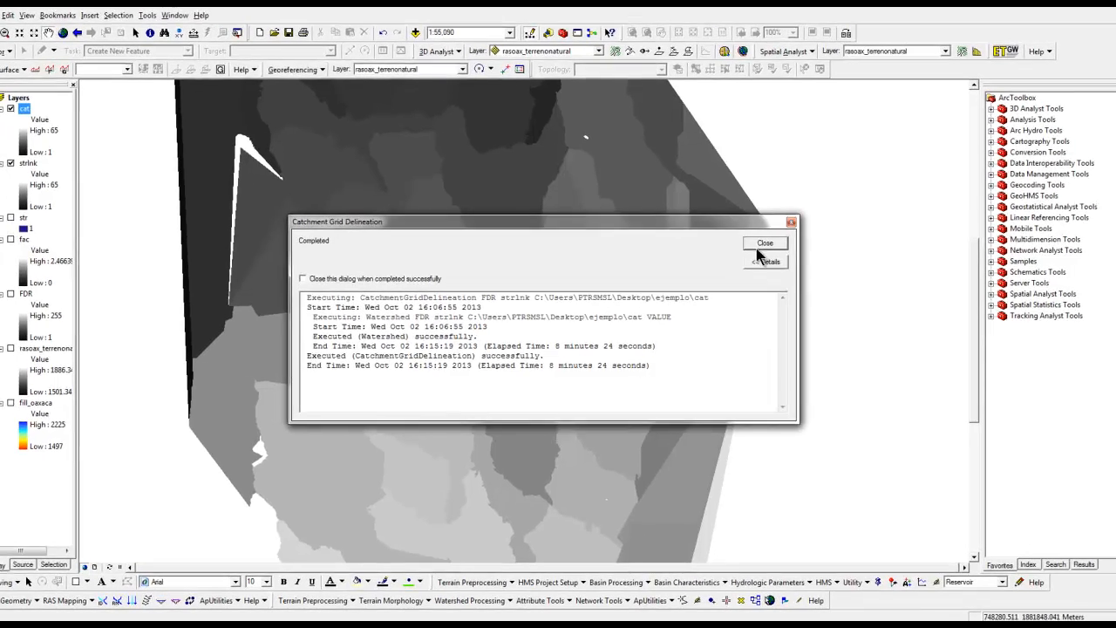
pyautogui.click(759, 246)
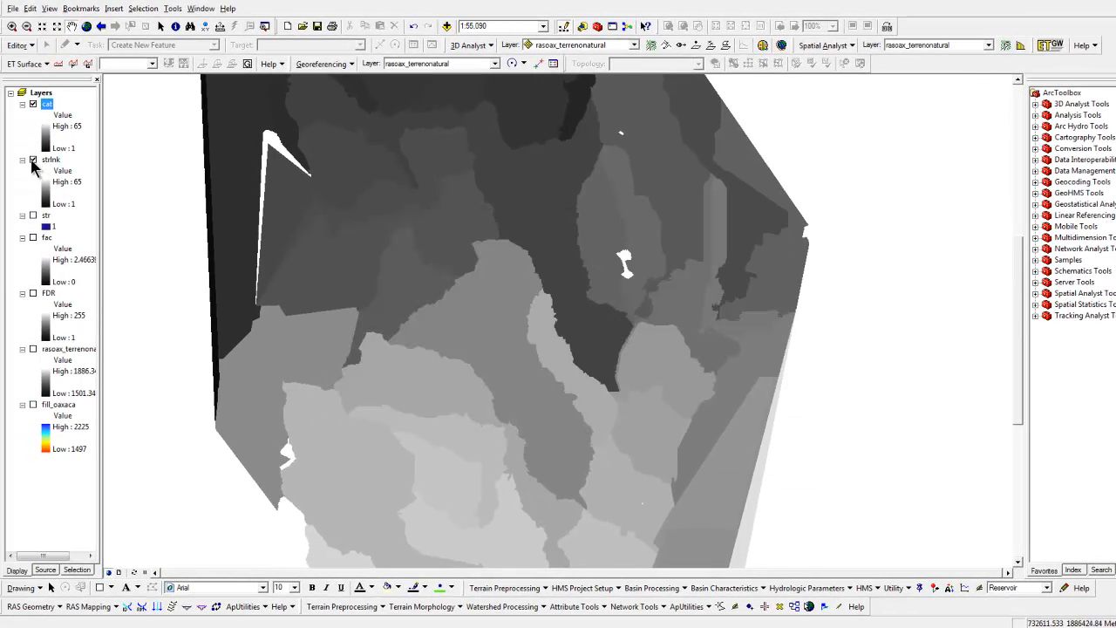
# Hide the strlnk layer and examine the delineated catchments in the cat raster
pyautogui.click(34, 160)
pyautogui.scroll(1, 550, 336)
pyautogui.scroll(-3, 549, 336)
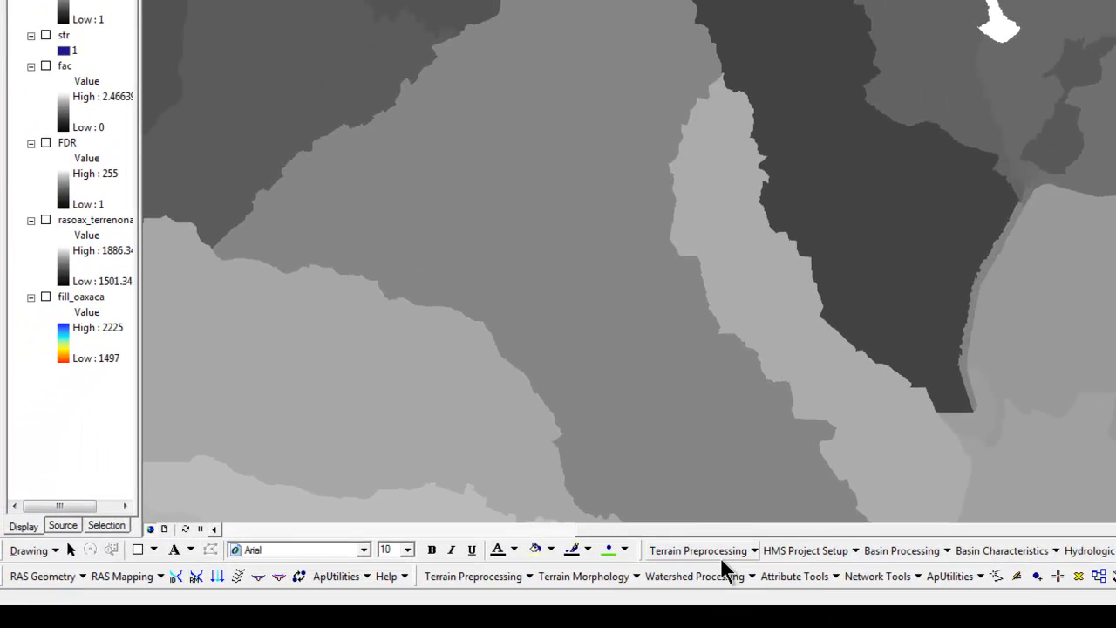
# Run Catchment Polygon Processing on the cat grid, saving the output as catchment in the ejemplo folder, and close its report
pyautogui.click(723, 556)
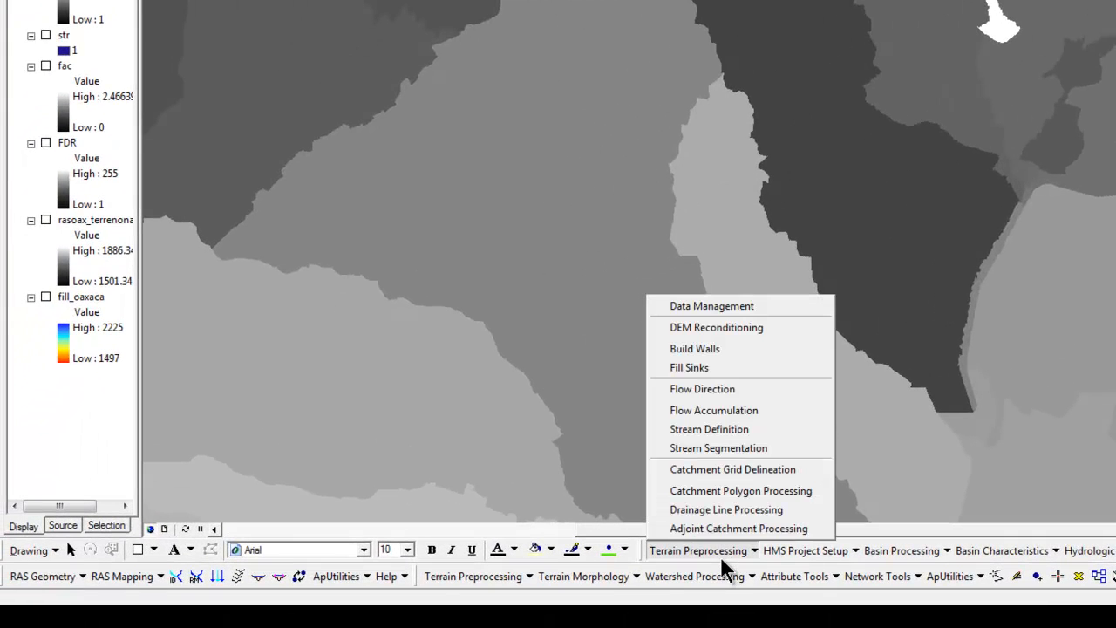
pyautogui.click(743, 491)
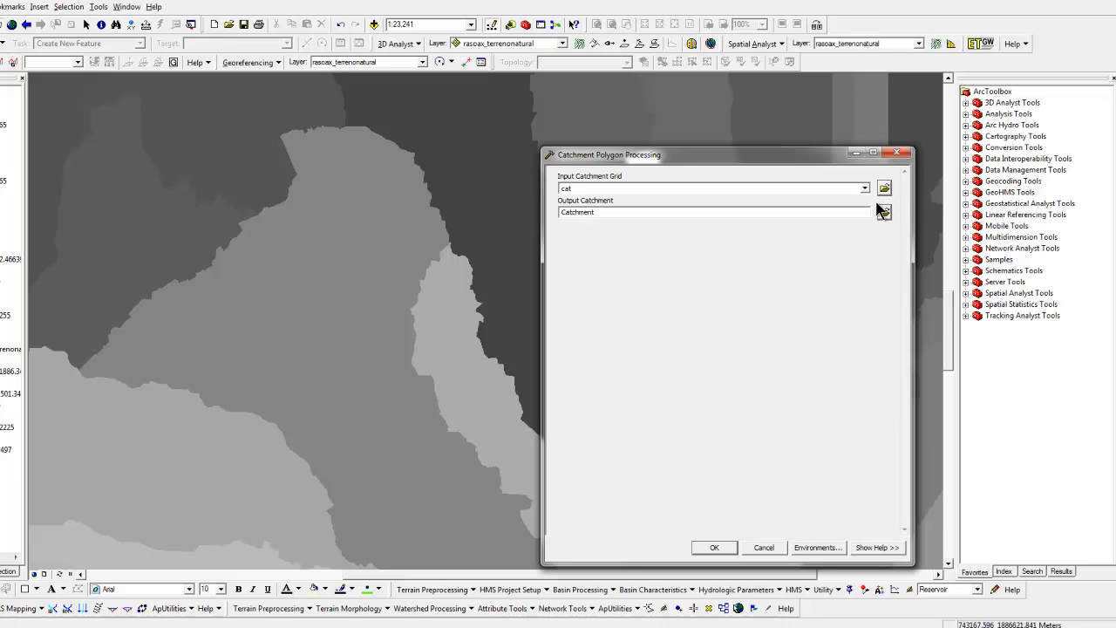
pyautogui.click(884, 212)
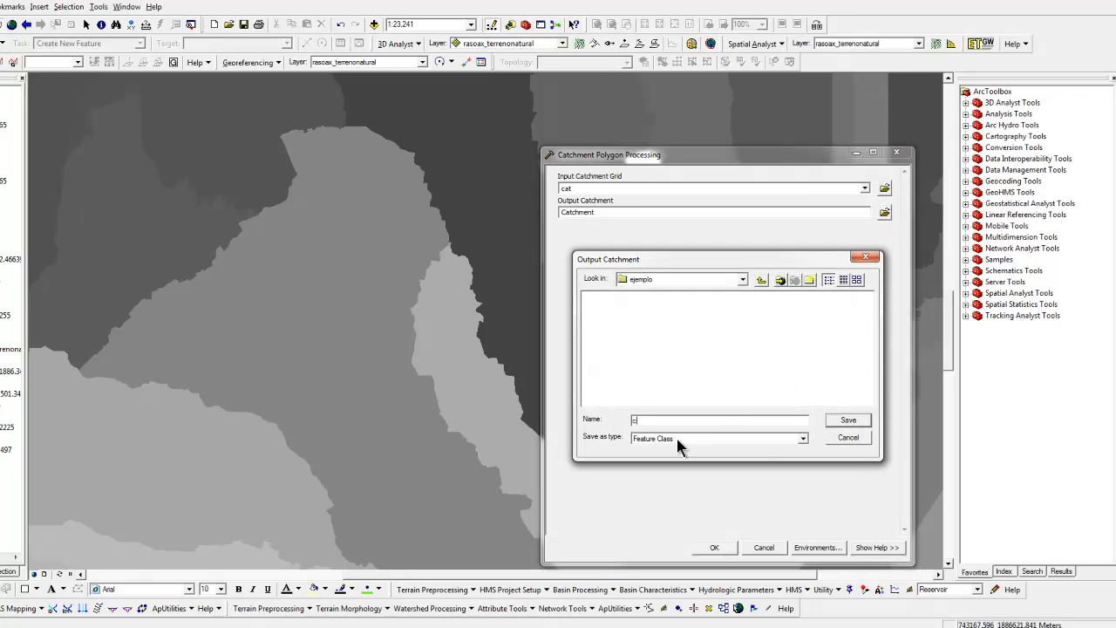
pyautogui.press('BackSpace')
pyautogui.press('Return')
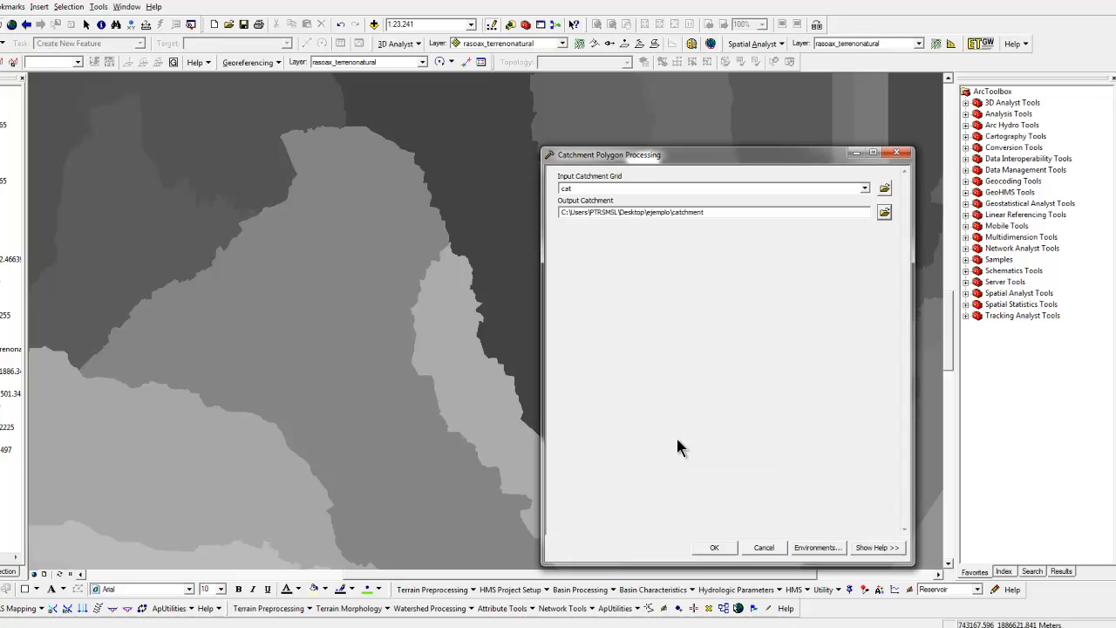
pyautogui.click(713, 547)
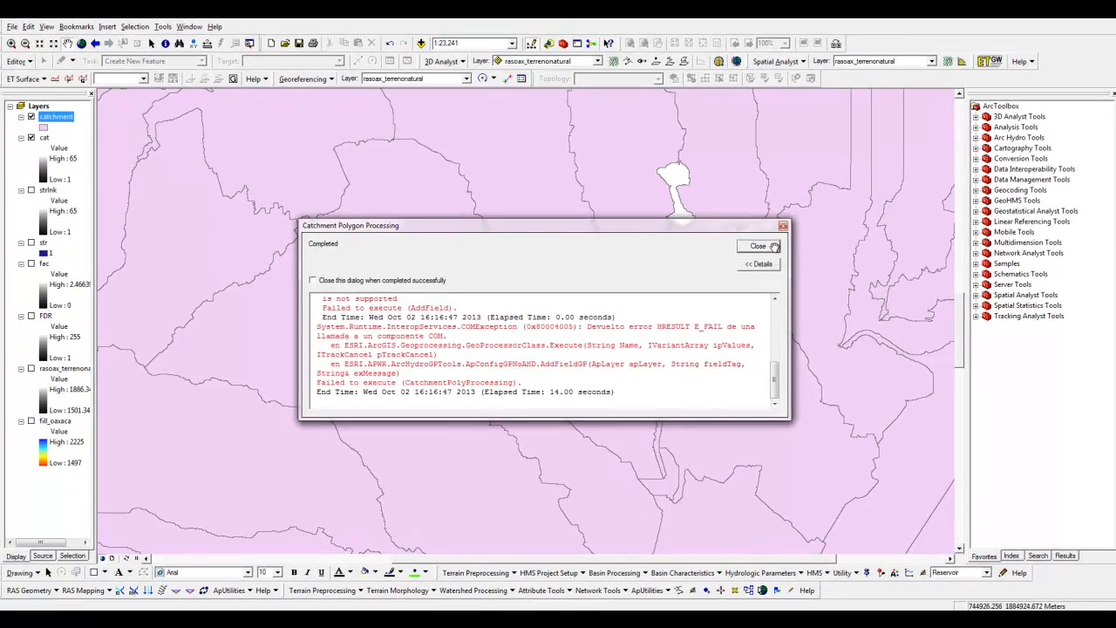
pyautogui.click(758, 246)
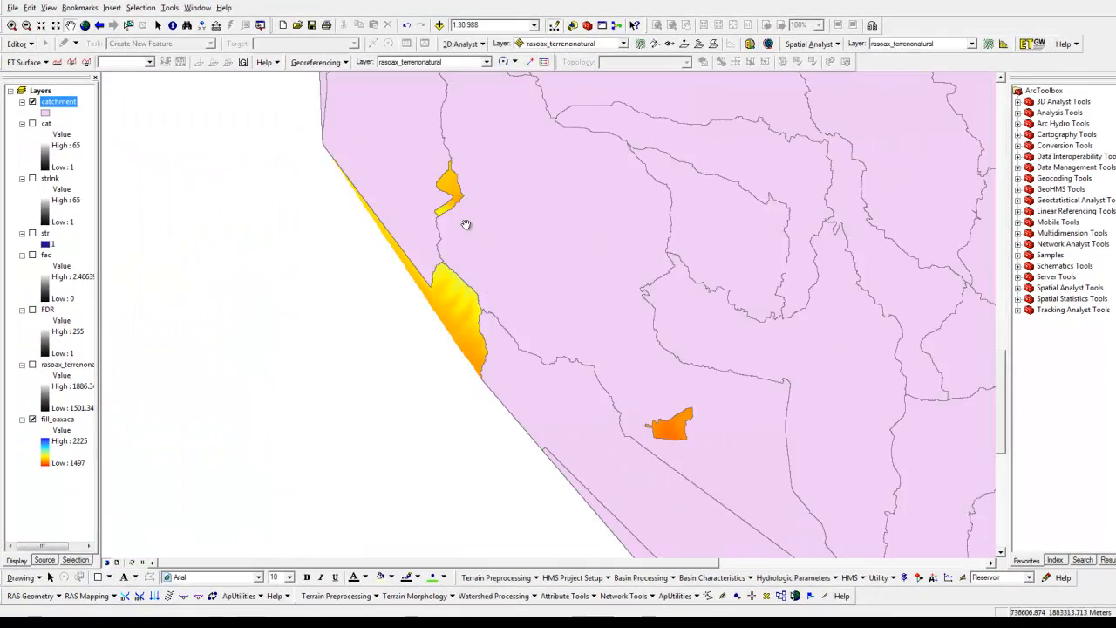
# Inspect the catchment polygons over the filled terrain and hide the catchment layer
pyautogui.scroll(4, 430, 373)
pyautogui.scroll(-6, 431, 373)
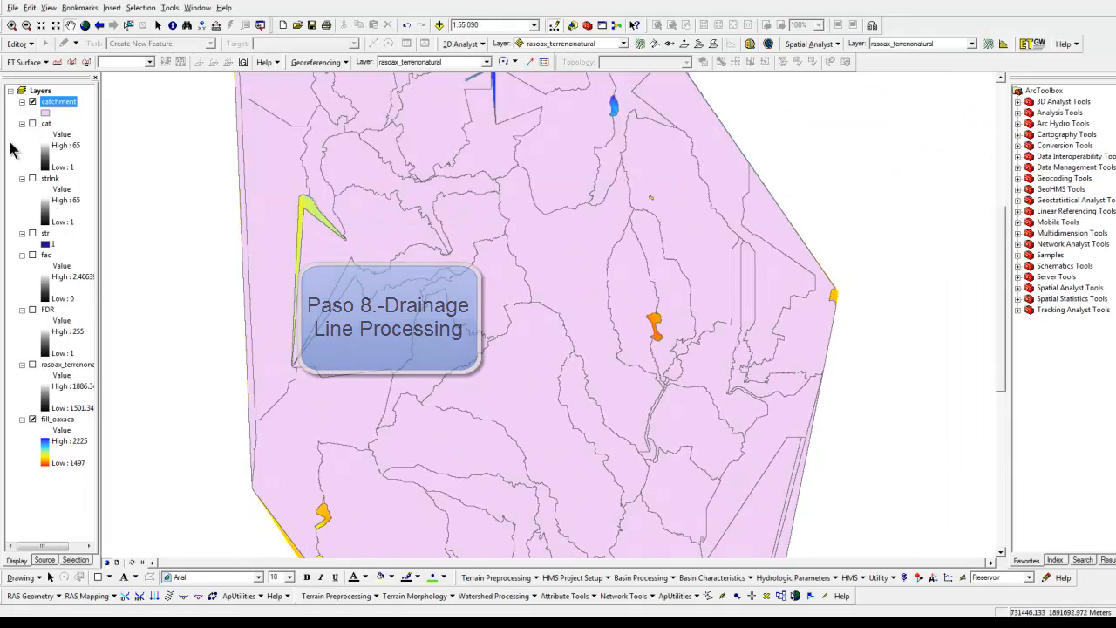
pyautogui.click(33, 102)
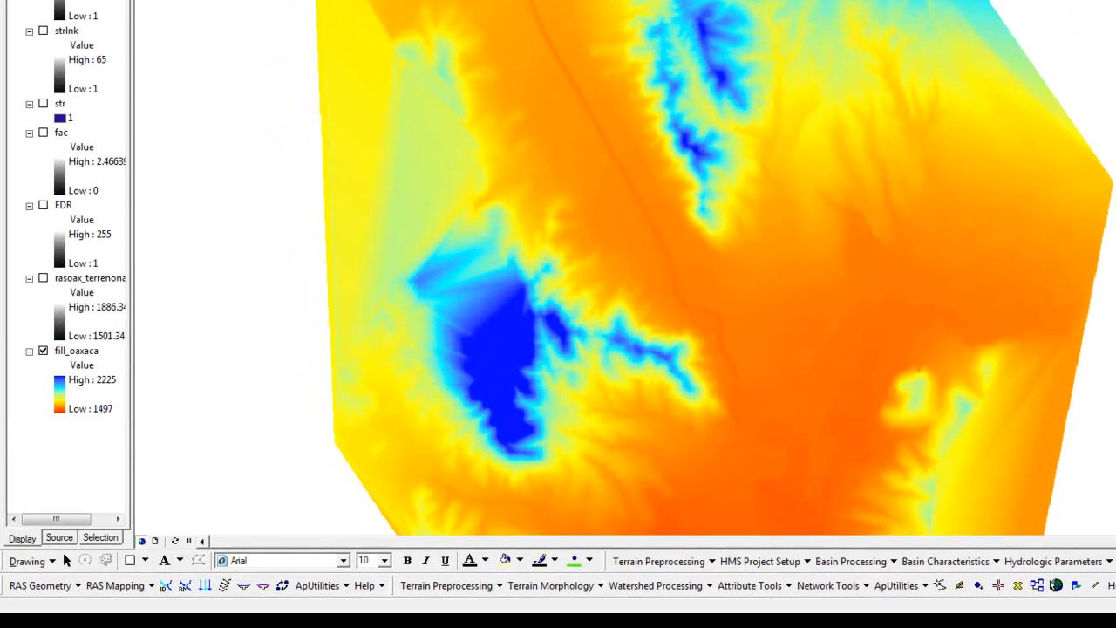
# Run Drainage Line Processing with strlnk and FDR as inputs, saving the output as lineas in the ejemplo folder, and close its report
pyautogui.click(447, 585)
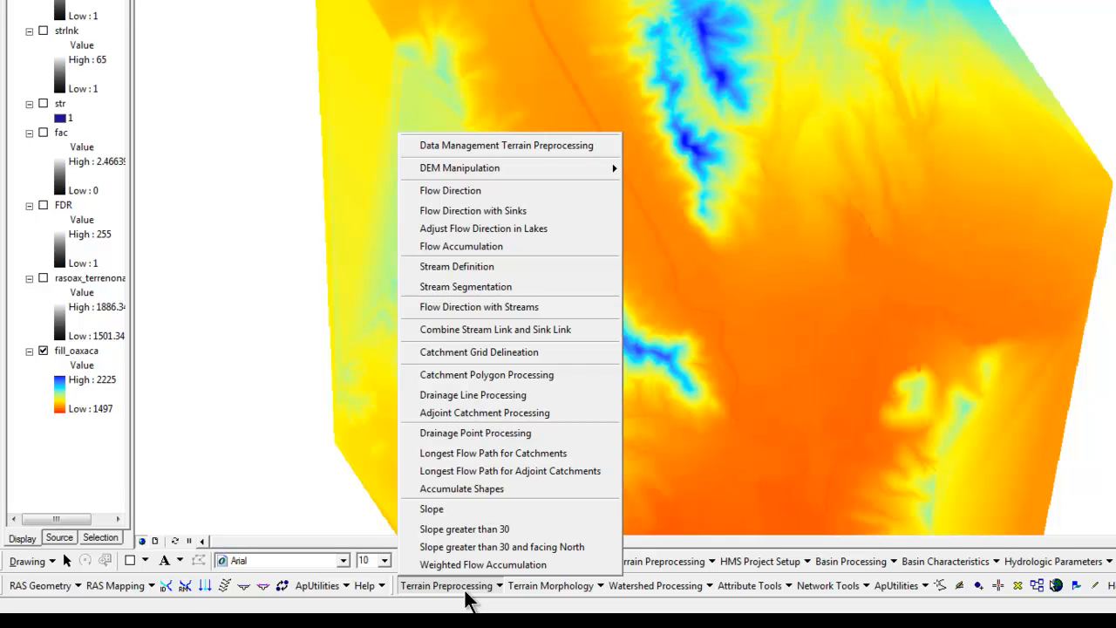
pyautogui.moveTo(656, 586)
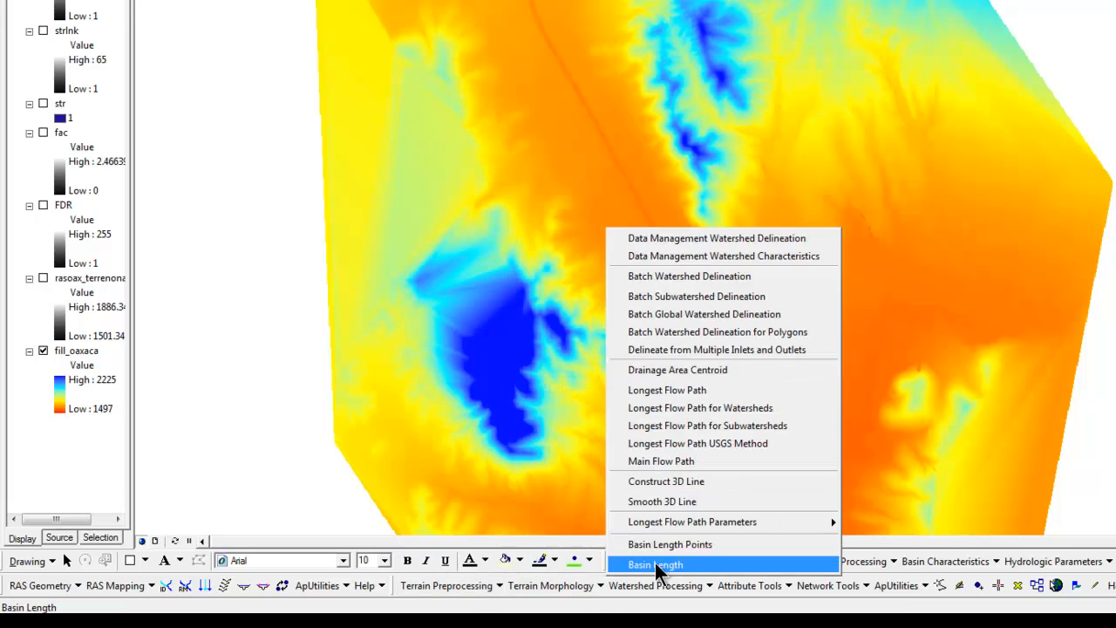
pyautogui.click(659, 562)
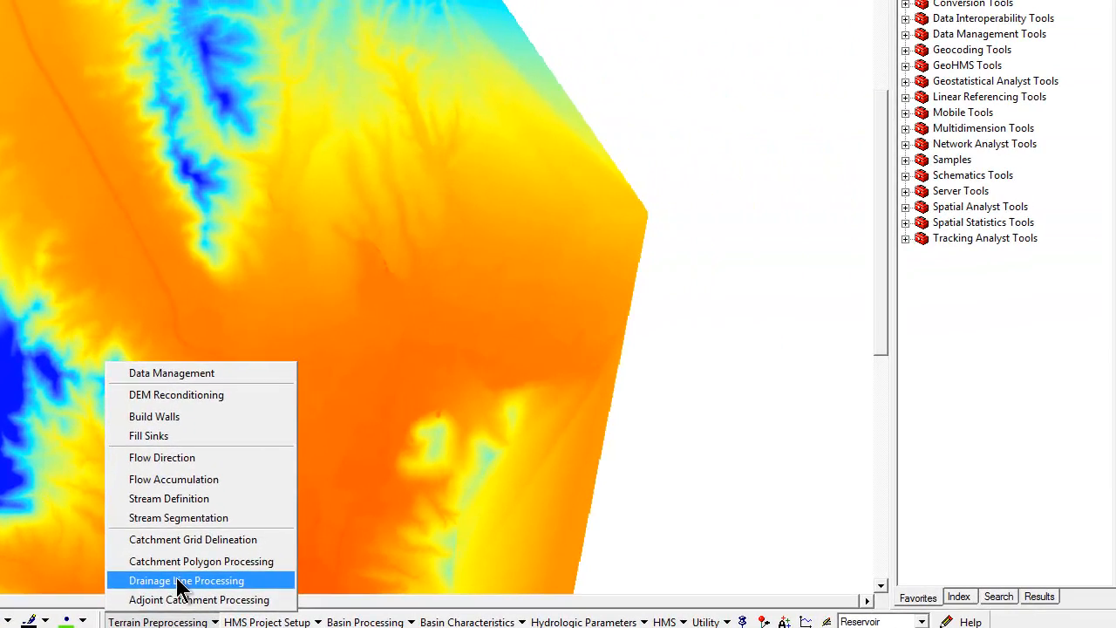
pyautogui.click(676, 524)
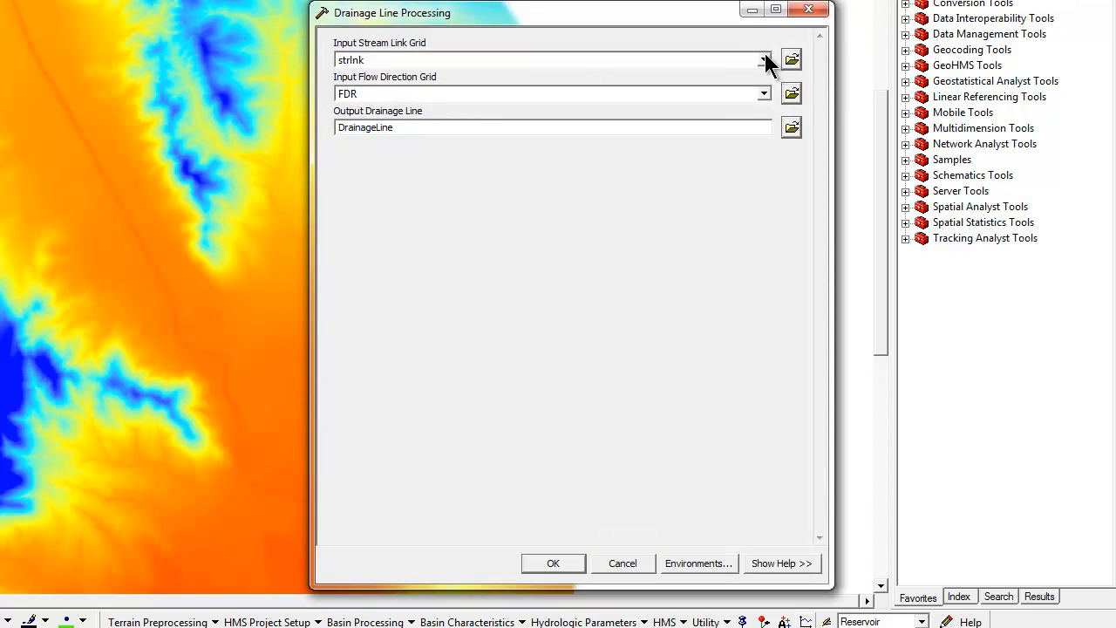
pyautogui.click(789, 128)
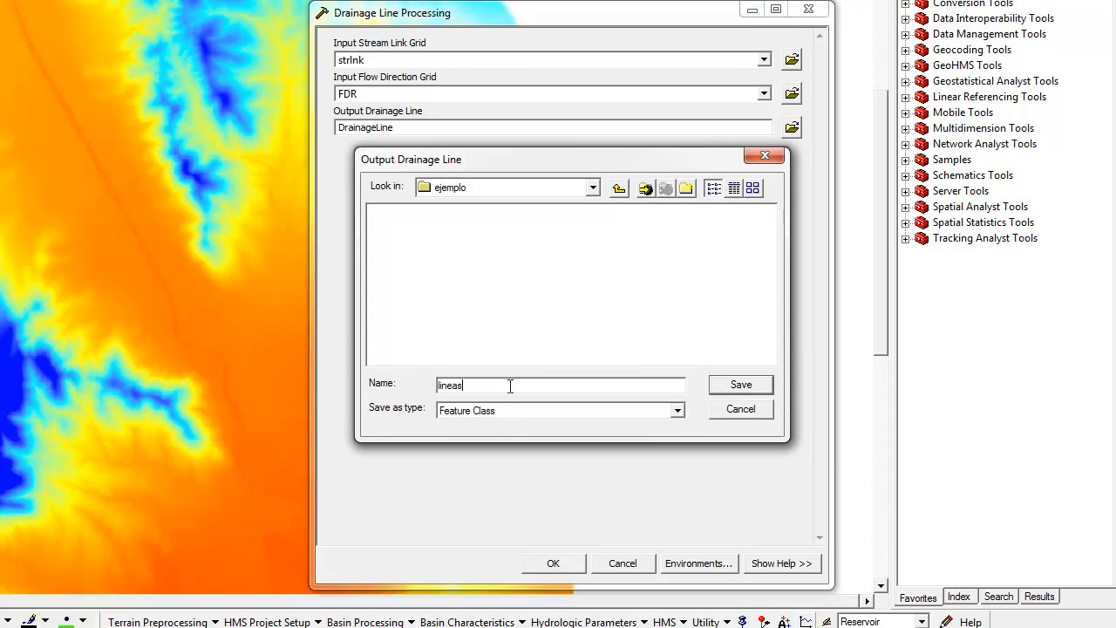
pyautogui.click(762, 387)
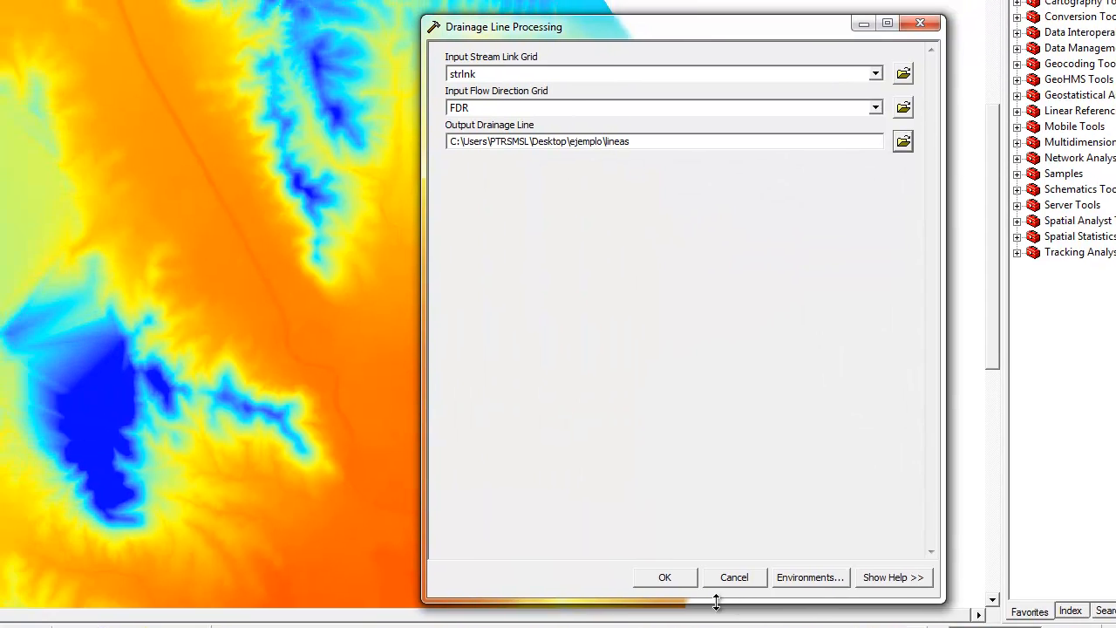
pyautogui.click(548, 564)
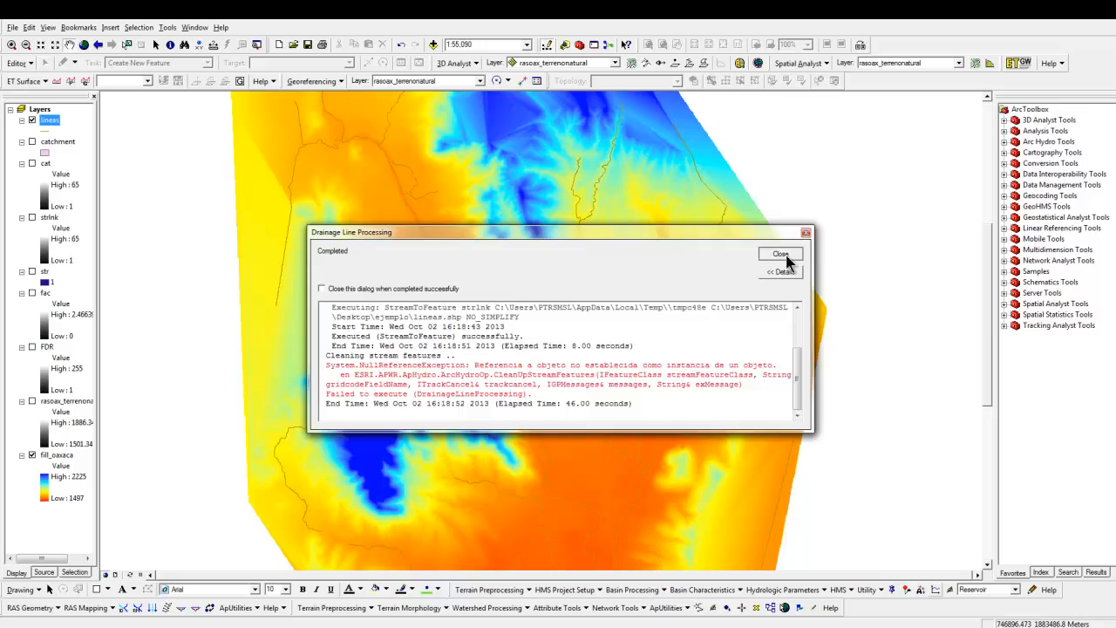
pyautogui.click(877, 171)
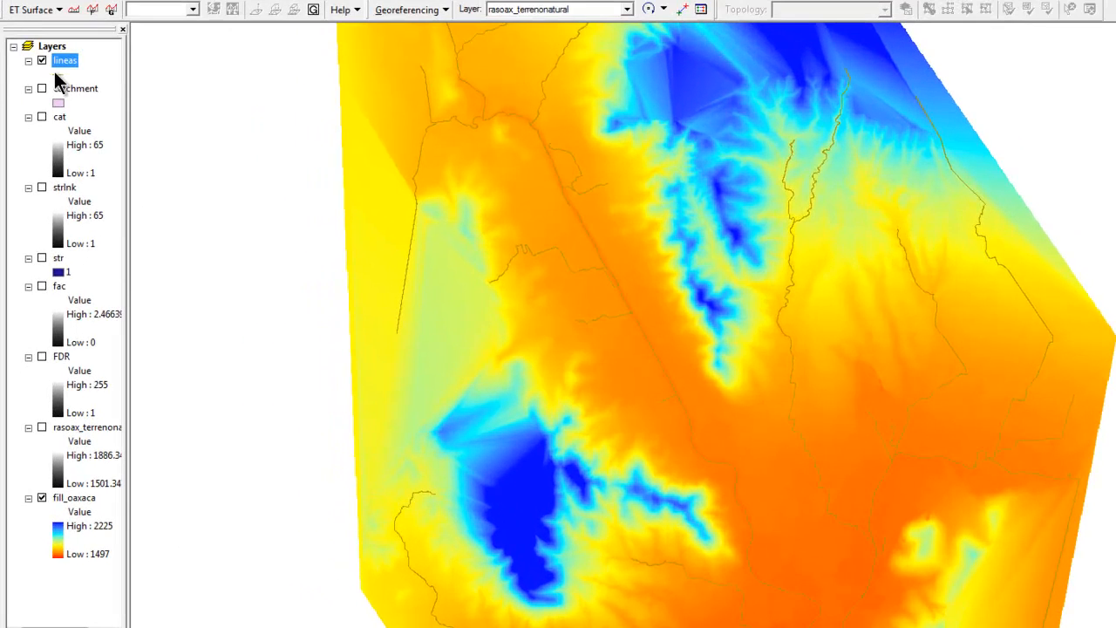
# Symbolize the lineas layer with the Arrow at End line symbol at width 3
pyautogui.click(44, 130)
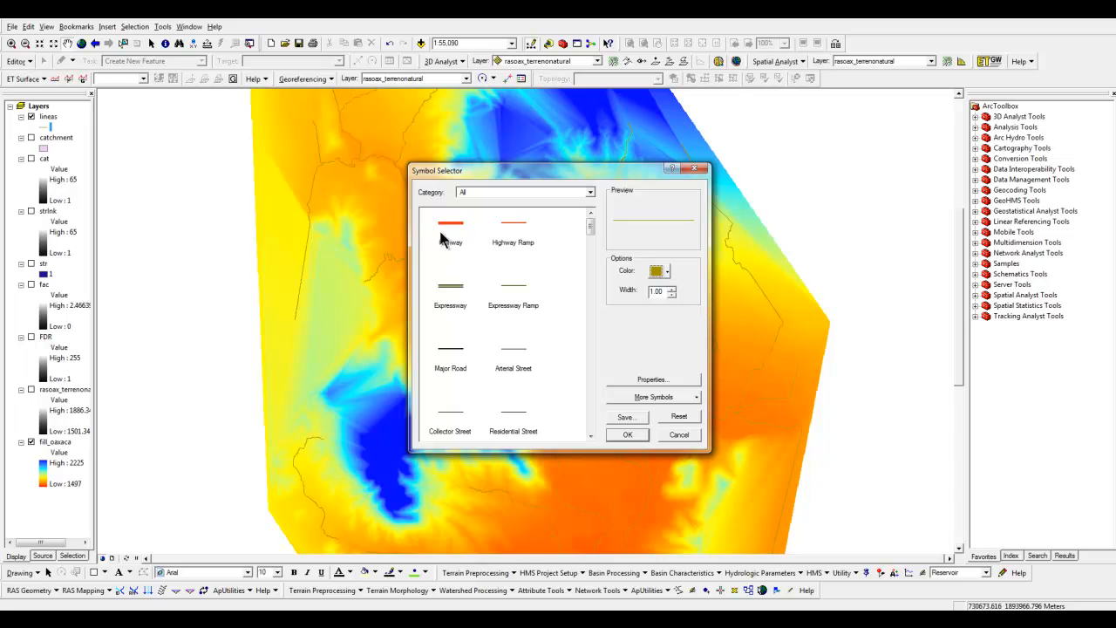
pyautogui.click(441, 234)
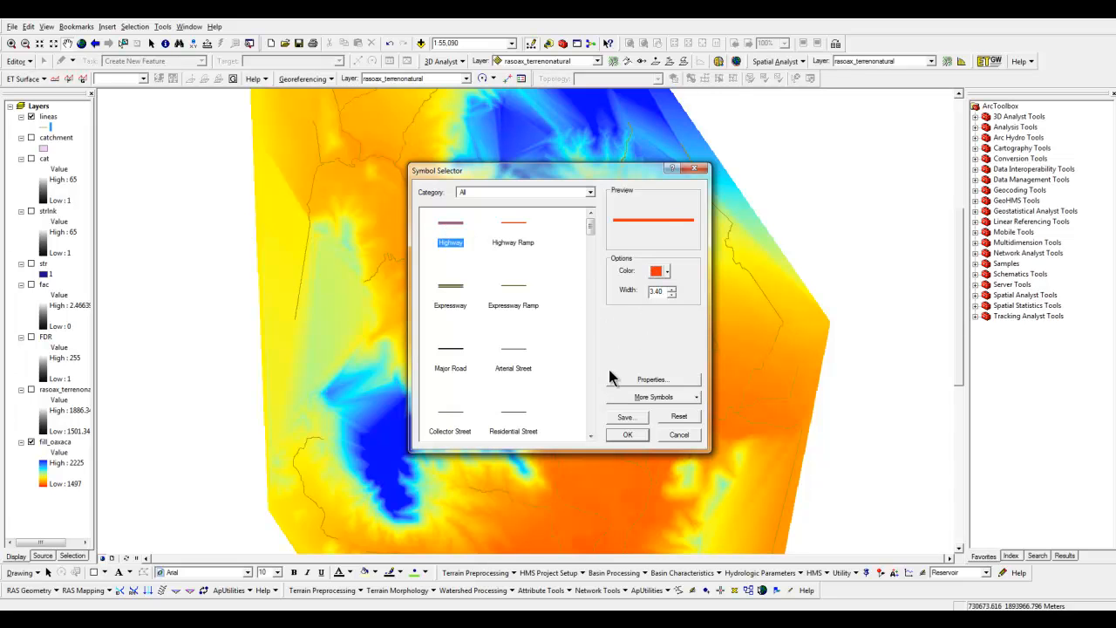
pyautogui.moveTo(590, 227); pyautogui.dragTo(568, 463)
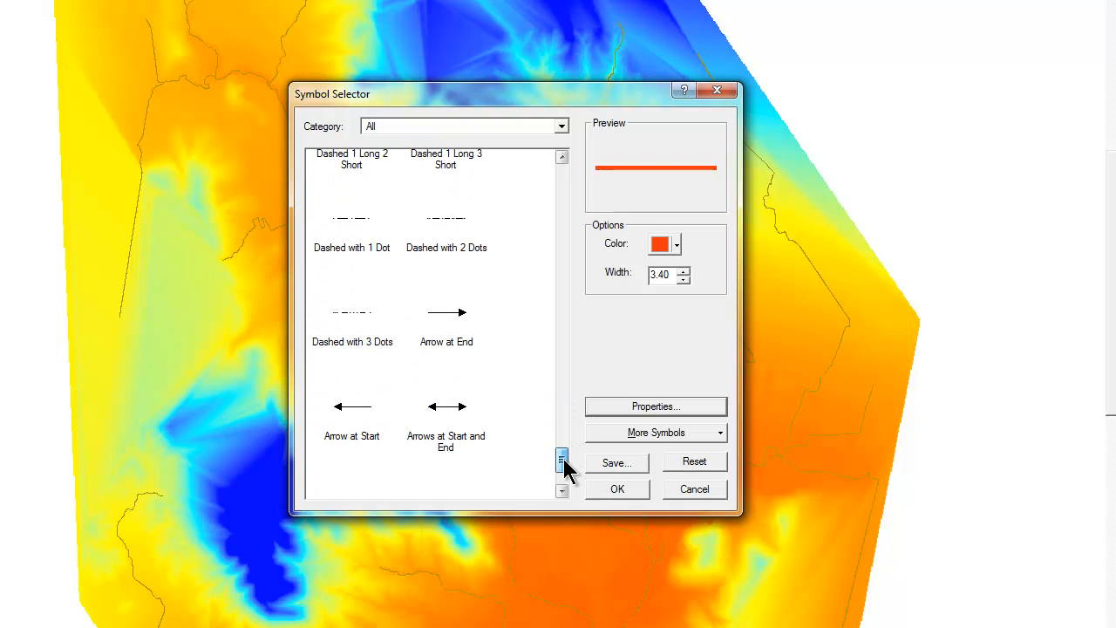
pyautogui.click(445, 337)
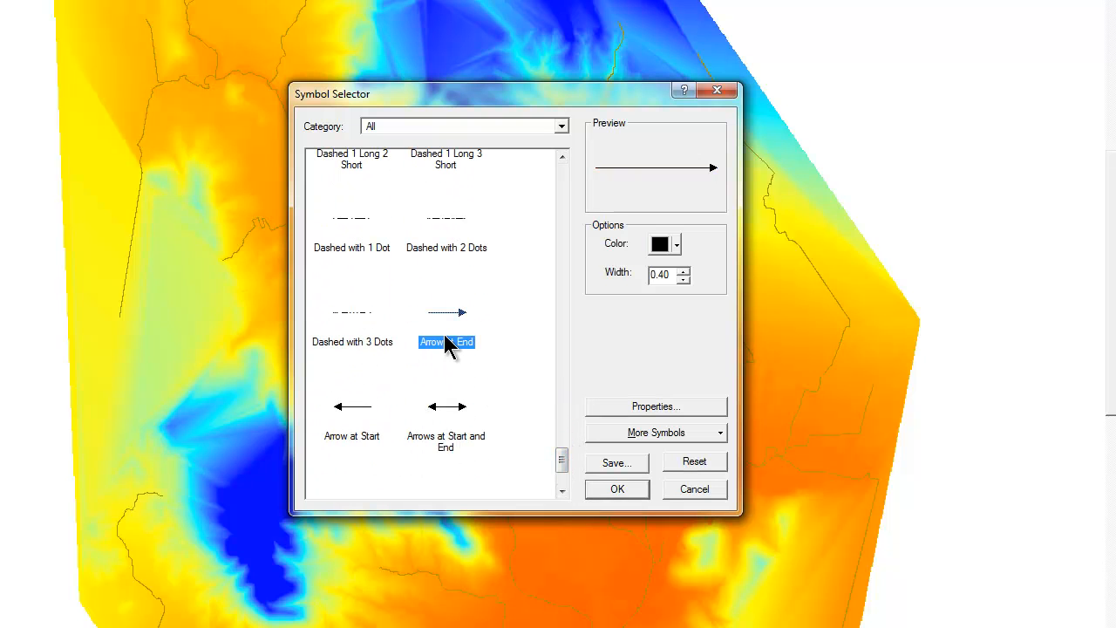
pyautogui.click(684, 272)
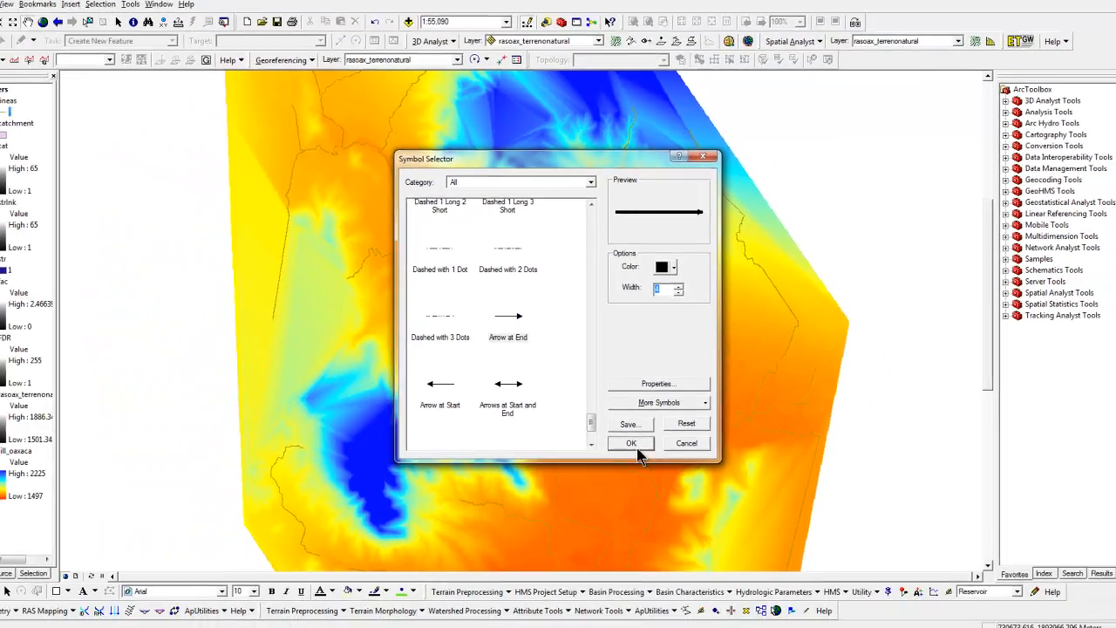
pyautogui.click(617, 489)
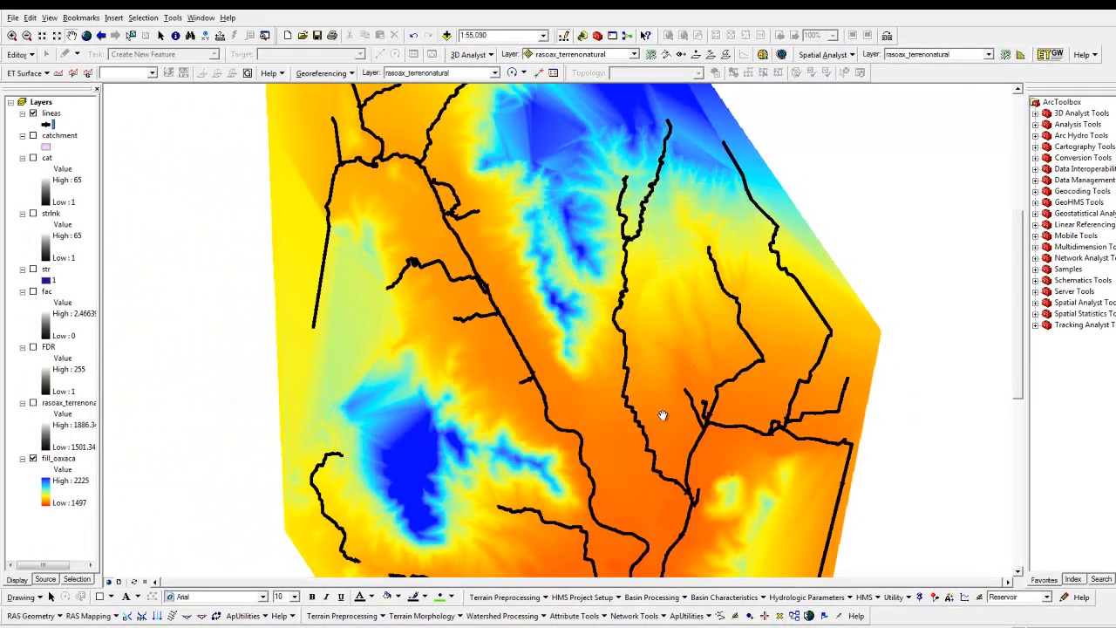
# Reduce the line width of the lineas layer's arrow symbol to 1
pyautogui.scroll(5, 663, 416)
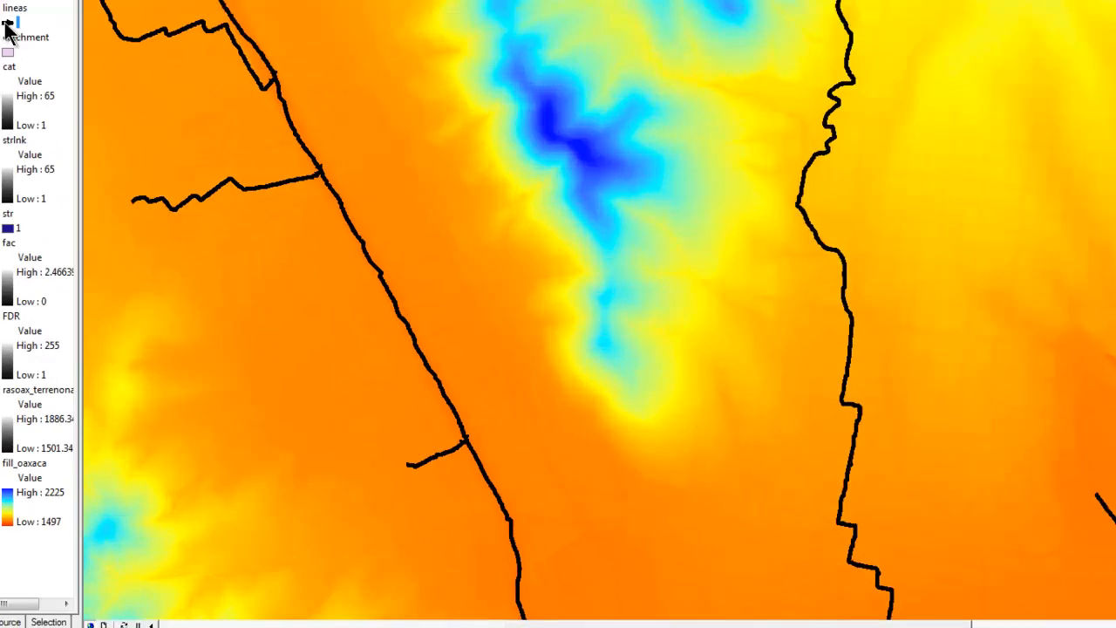
pyautogui.click(48, 122)
pyautogui.click(936, 244)
pyautogui.click(937, 245)
pyautogui.click(936, 247)
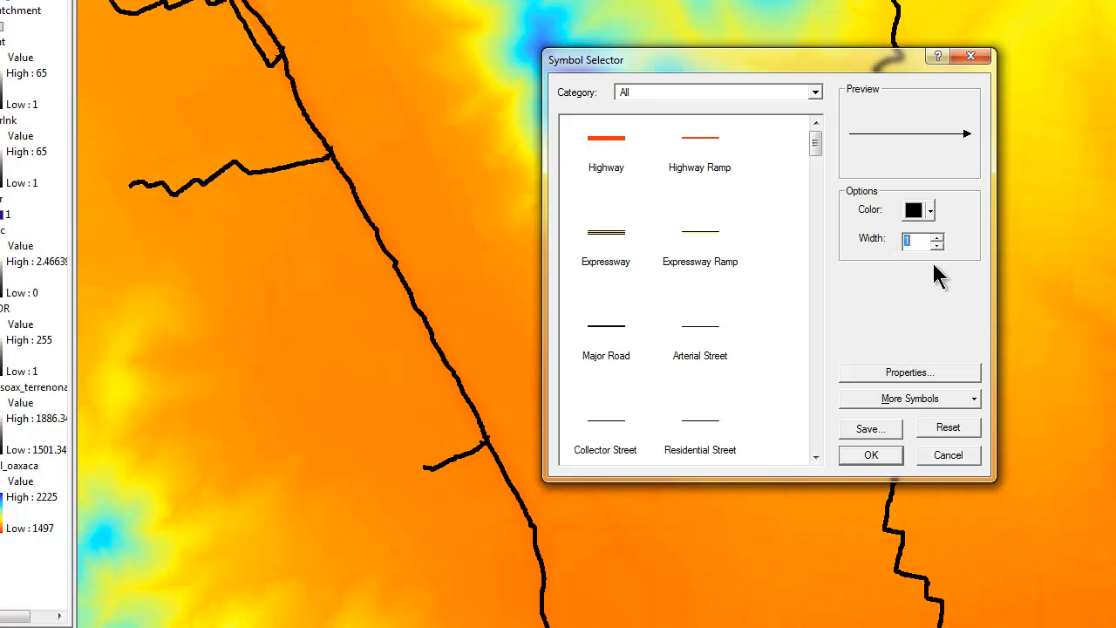
pyautogui.click(882, 452)
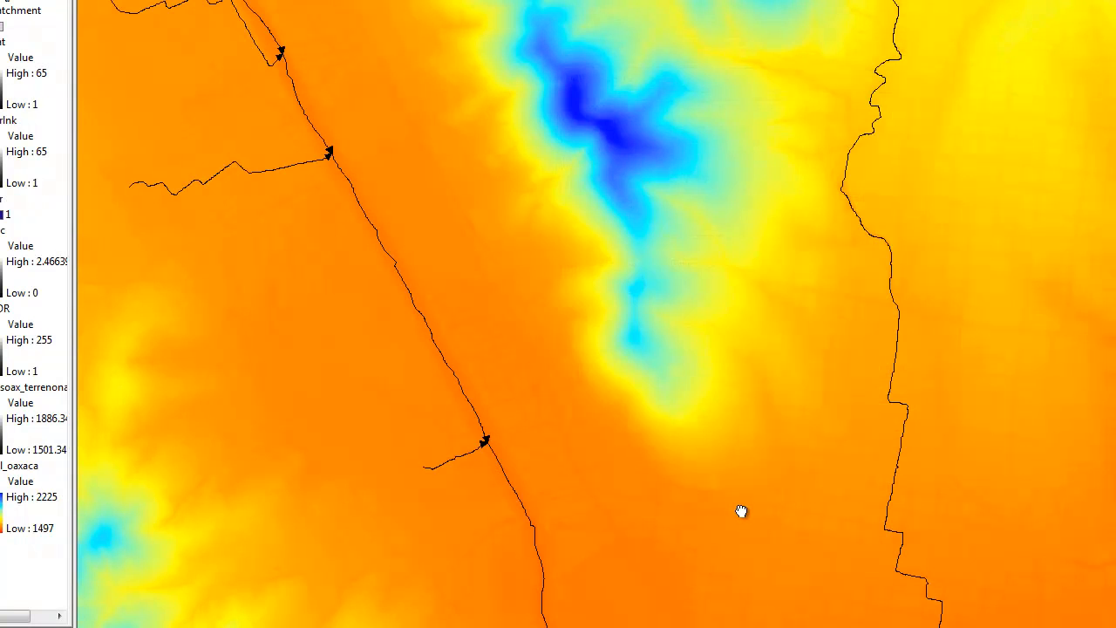
# Examine the flow direction arrows at the drainage line junctions across the terrain
pyautogui.moveTo(740, 511); pyautogui.dragTo(638, 153)
pyautogui.moveTo(894, 382); pyautogui.dragTo(635, 96)
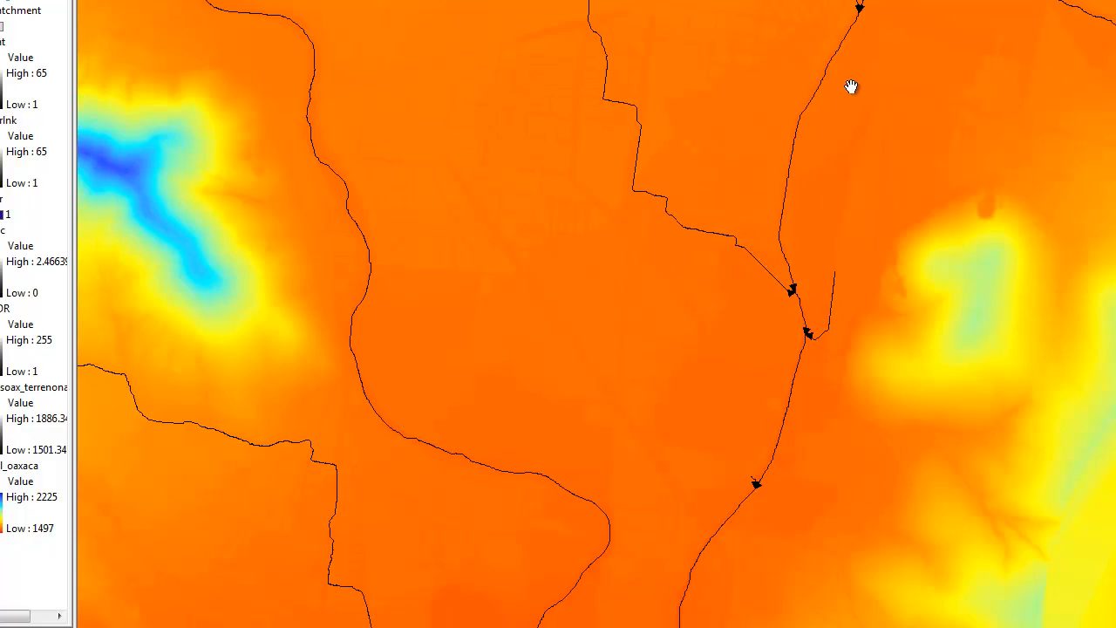
pyautogui.moveTo(853, 85); pyautogui.dragTo(784, 250)
pyautogui.moveTo(965, 177); pyautogui.dragTo(747, 100)
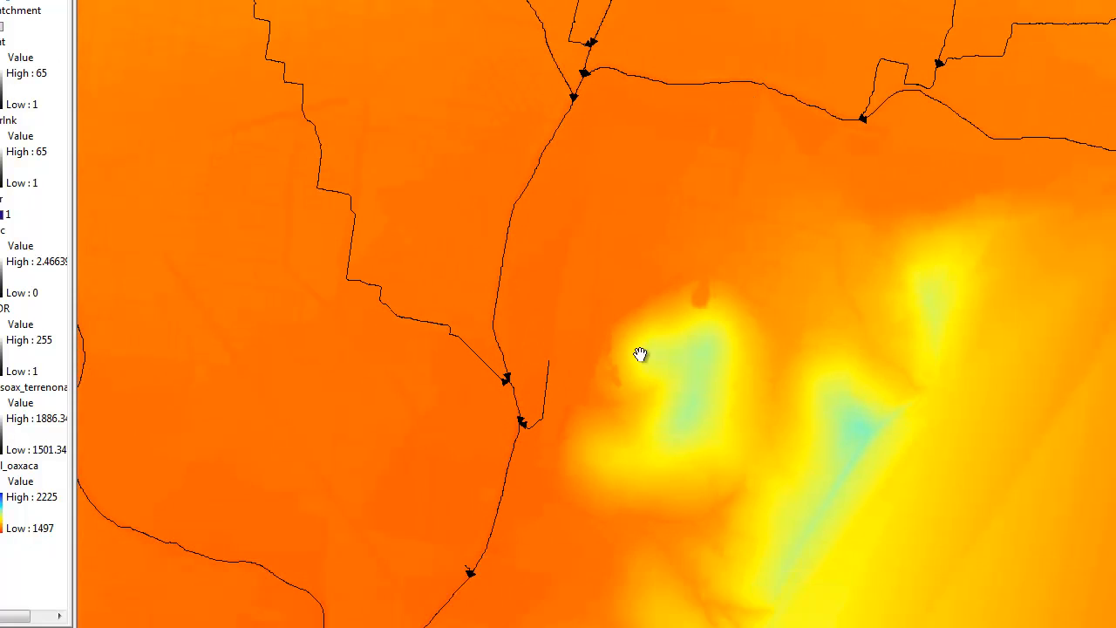
pyautogui.moveTo(640, 357); pyautogui.dragTo(763, 120)
pyautogui.moveTo(502, 431); pyautogui.dragTo(541, 374)
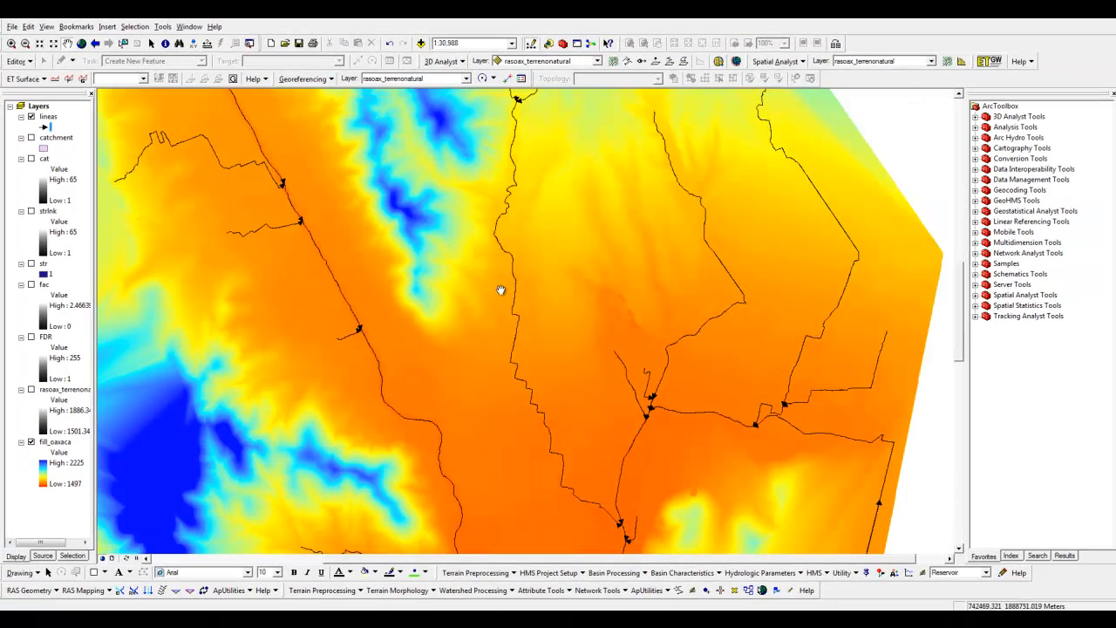